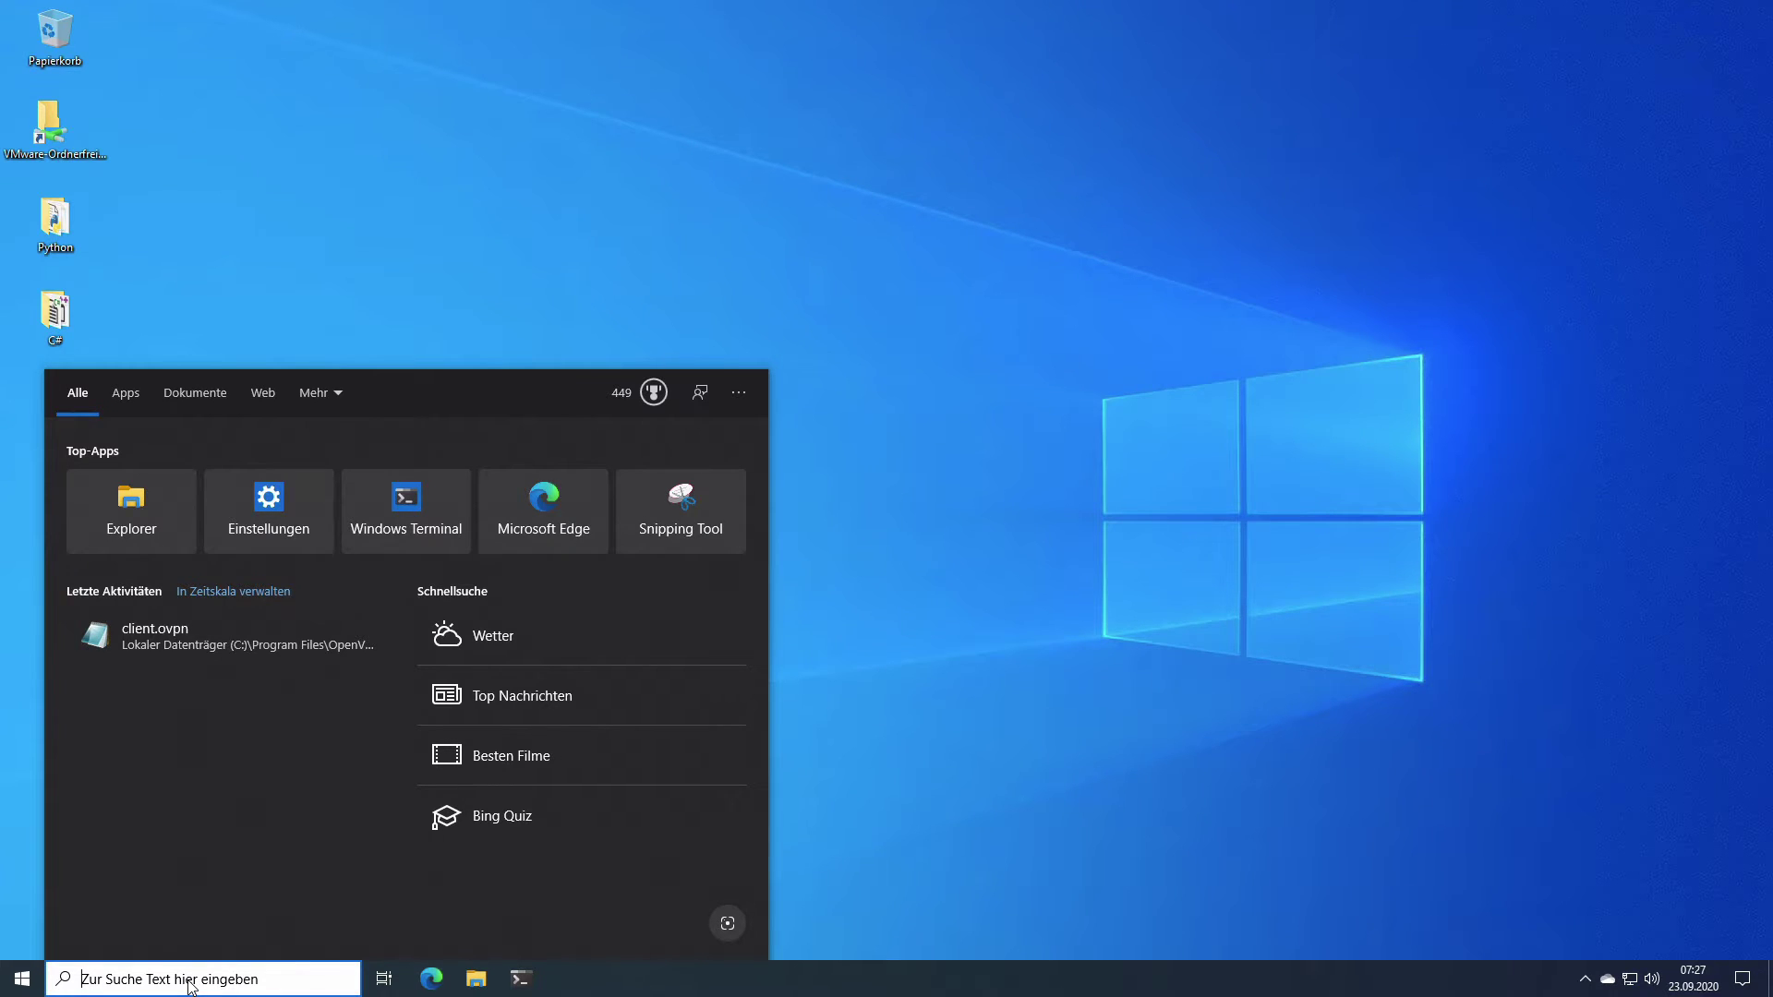
Search Windows for "Umgebungs" and open the environment variables for this account.
{"action": "type", "text": "Umgebungs"}
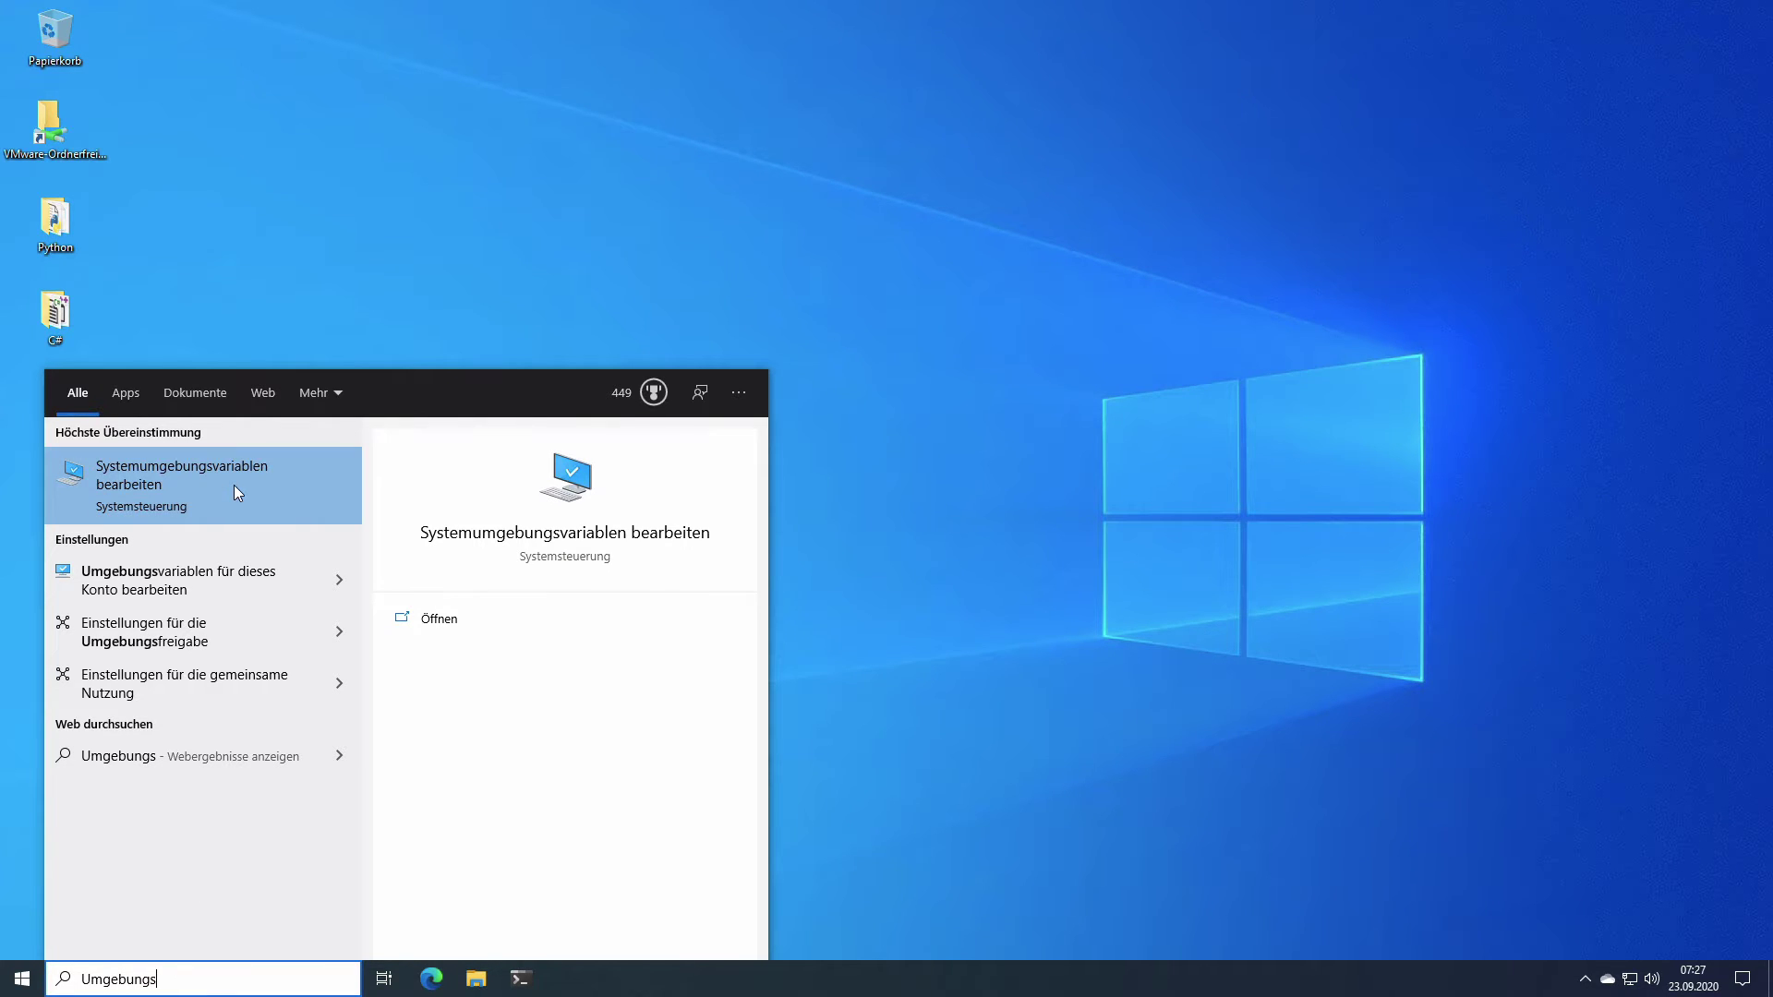
{"action": "left_click", "coordinate": [233, 583]}
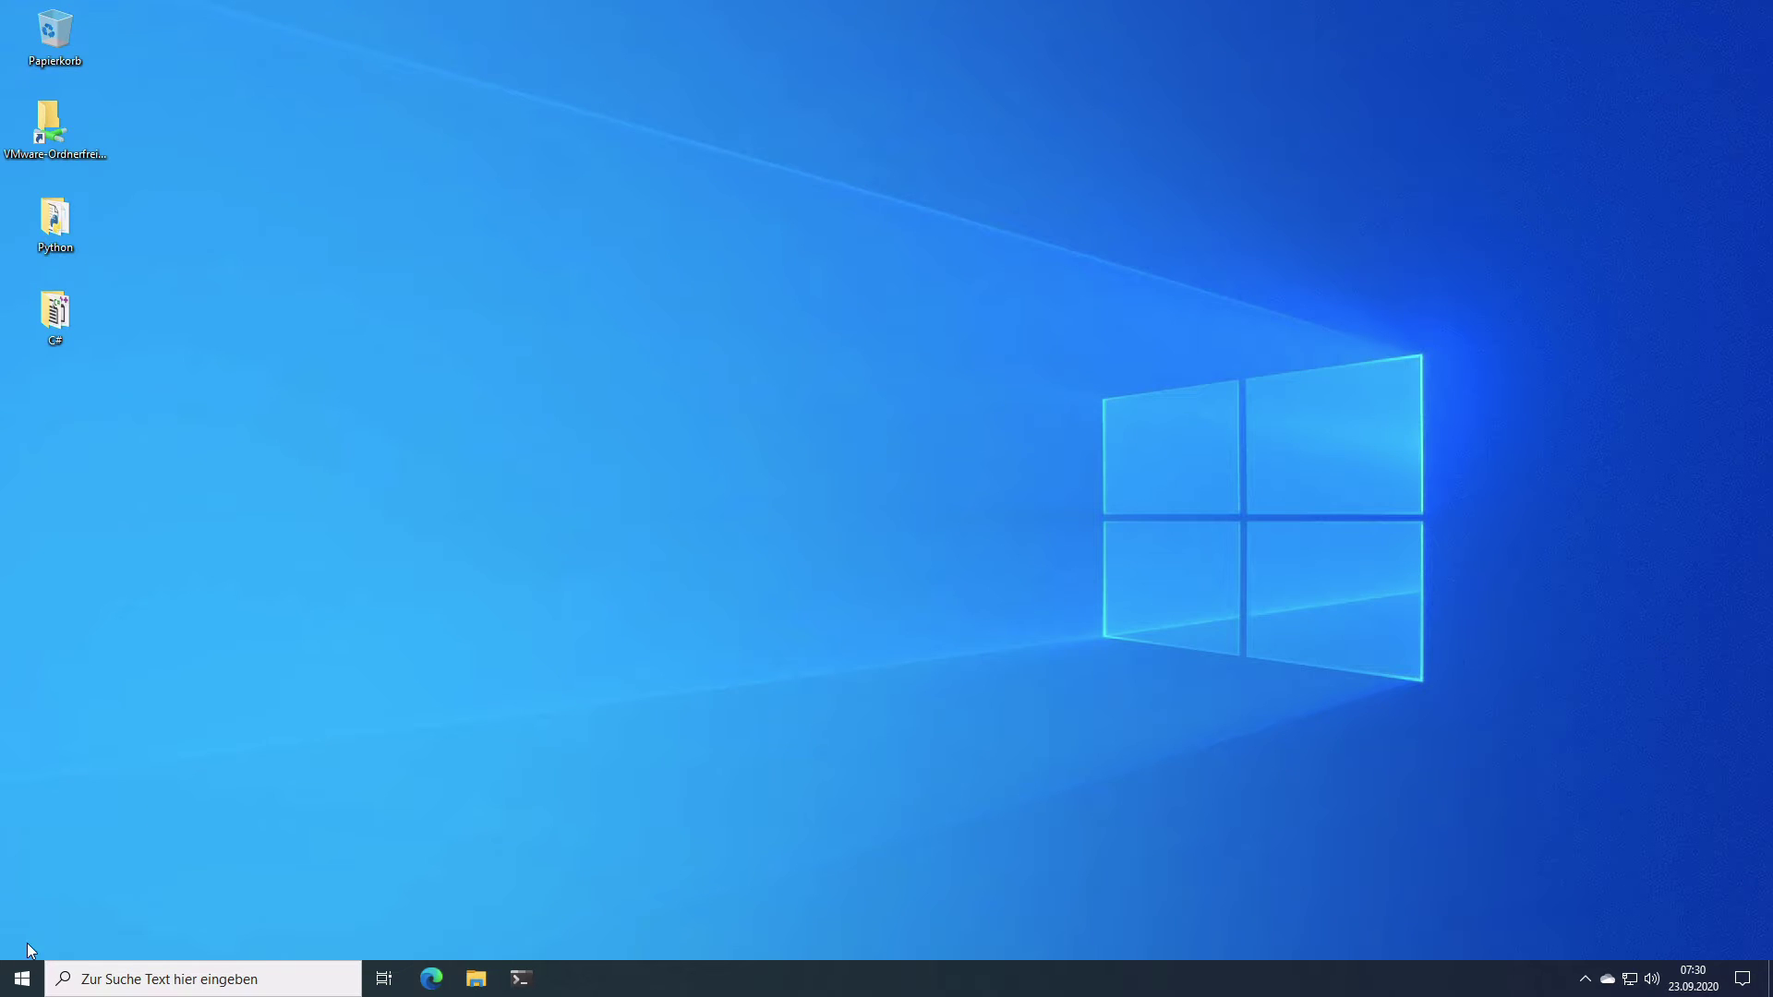
Reach the environment variables through the system info and advanced system settings, and close the dialog without changes.
{"action": "right_click", "coordinate": [22, 978]}
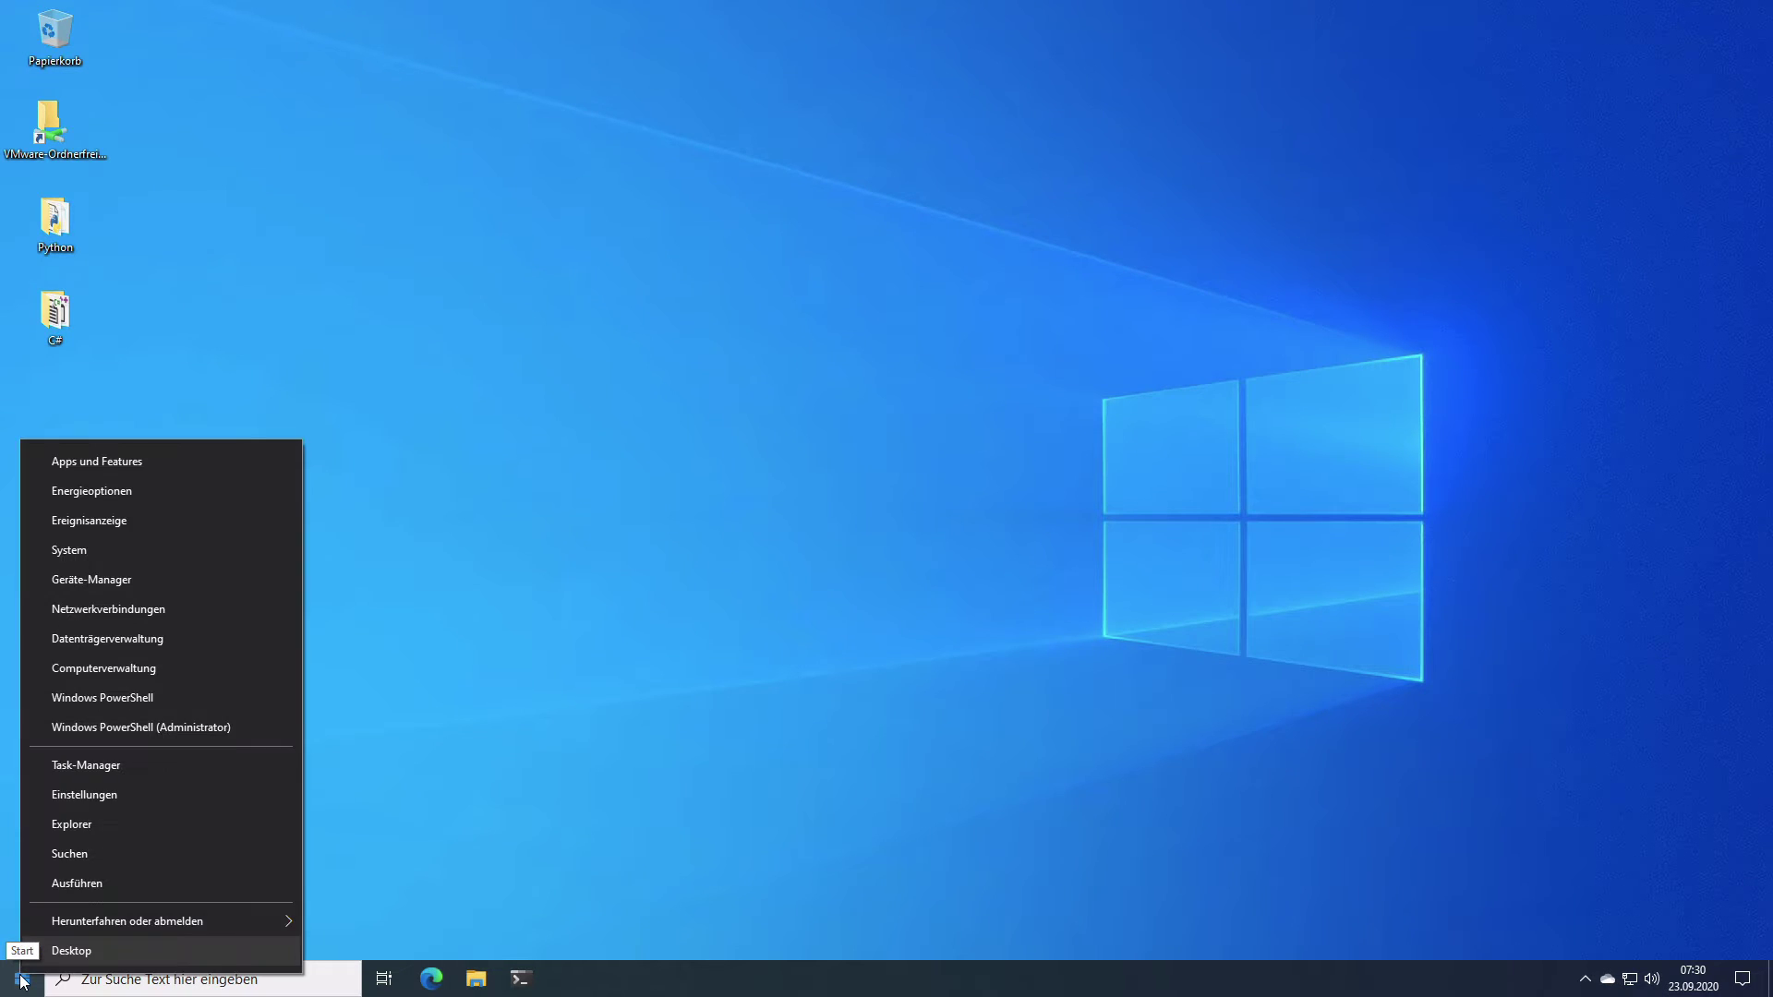
{"action": "left_click", "coordinate": [153, 553]}
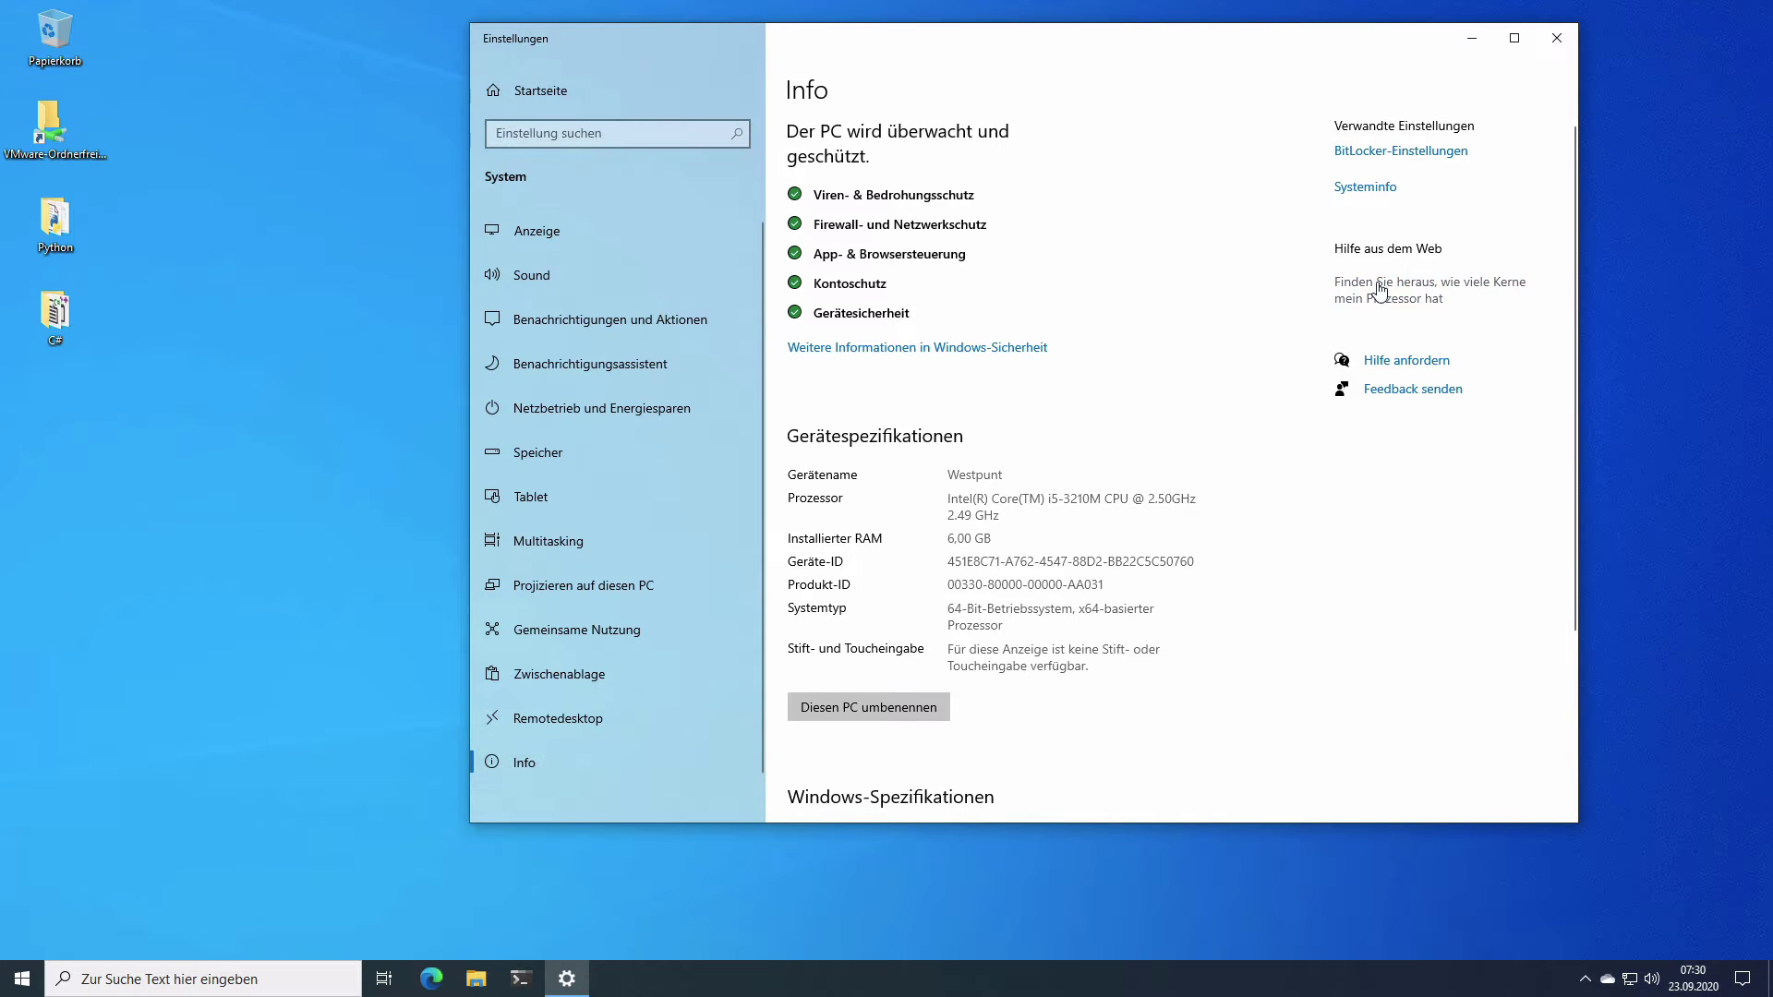
{"action": "left_click", "coordinate": [1376, 189]}
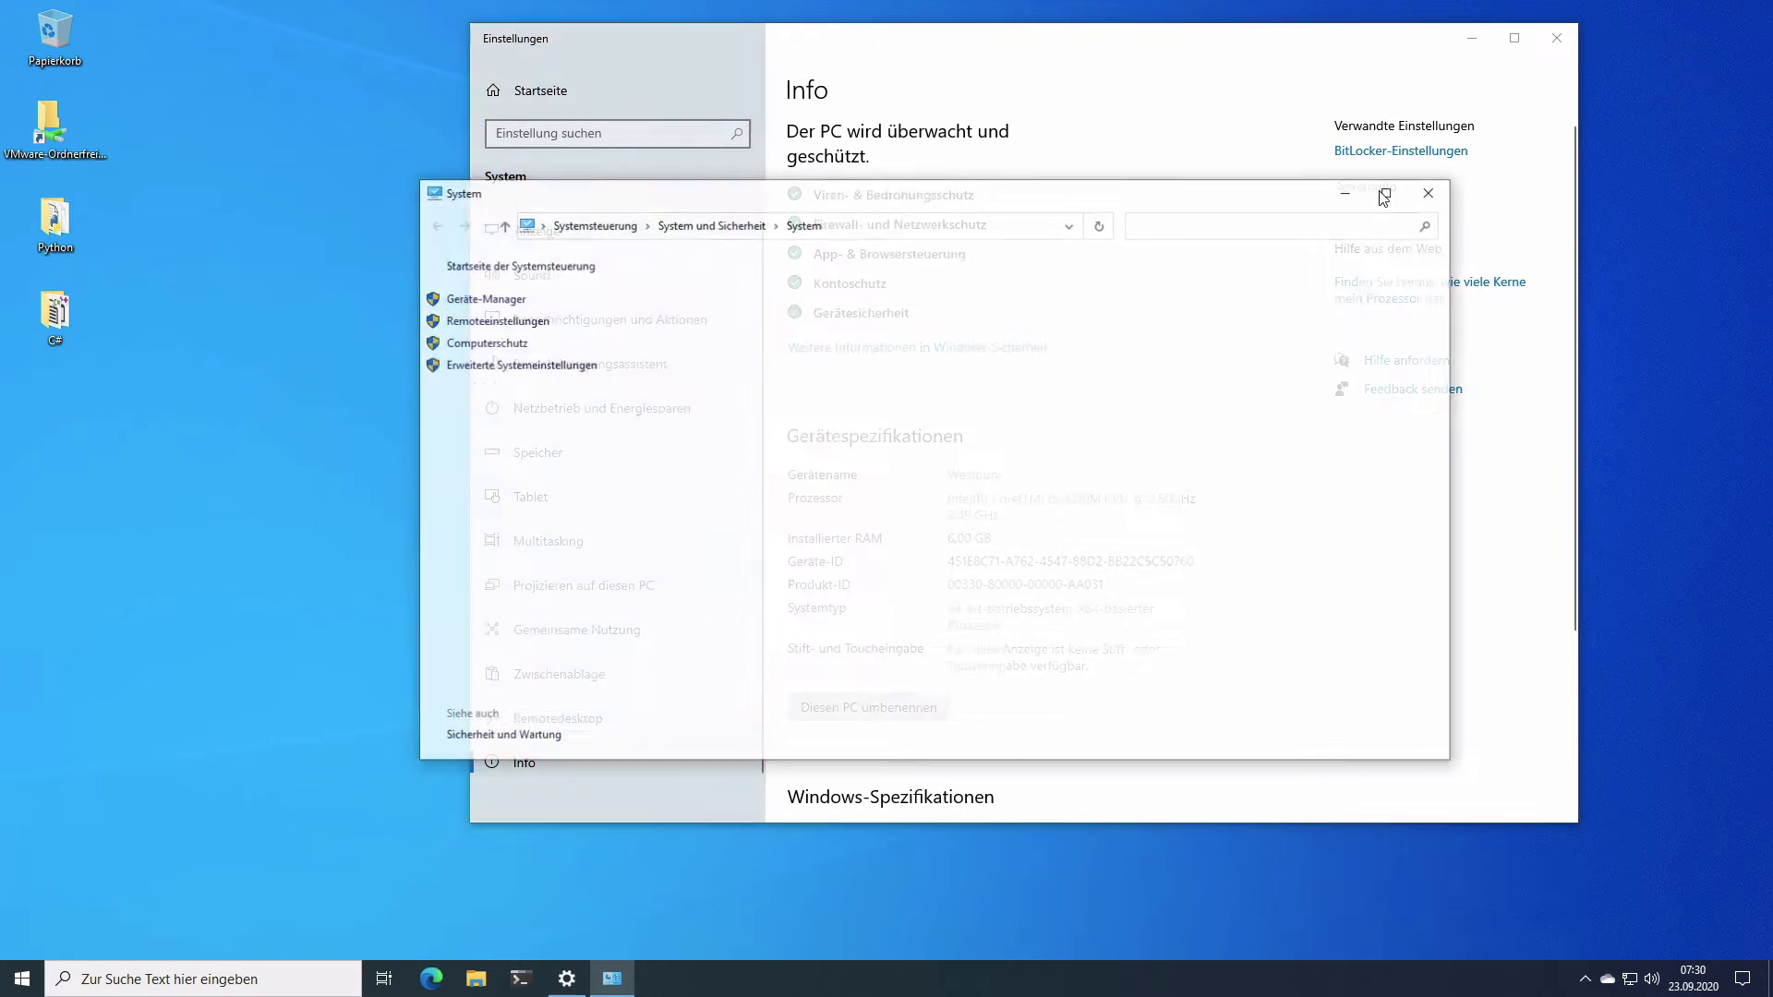
{"action": "left_click", "coordinate": [542, 370]}
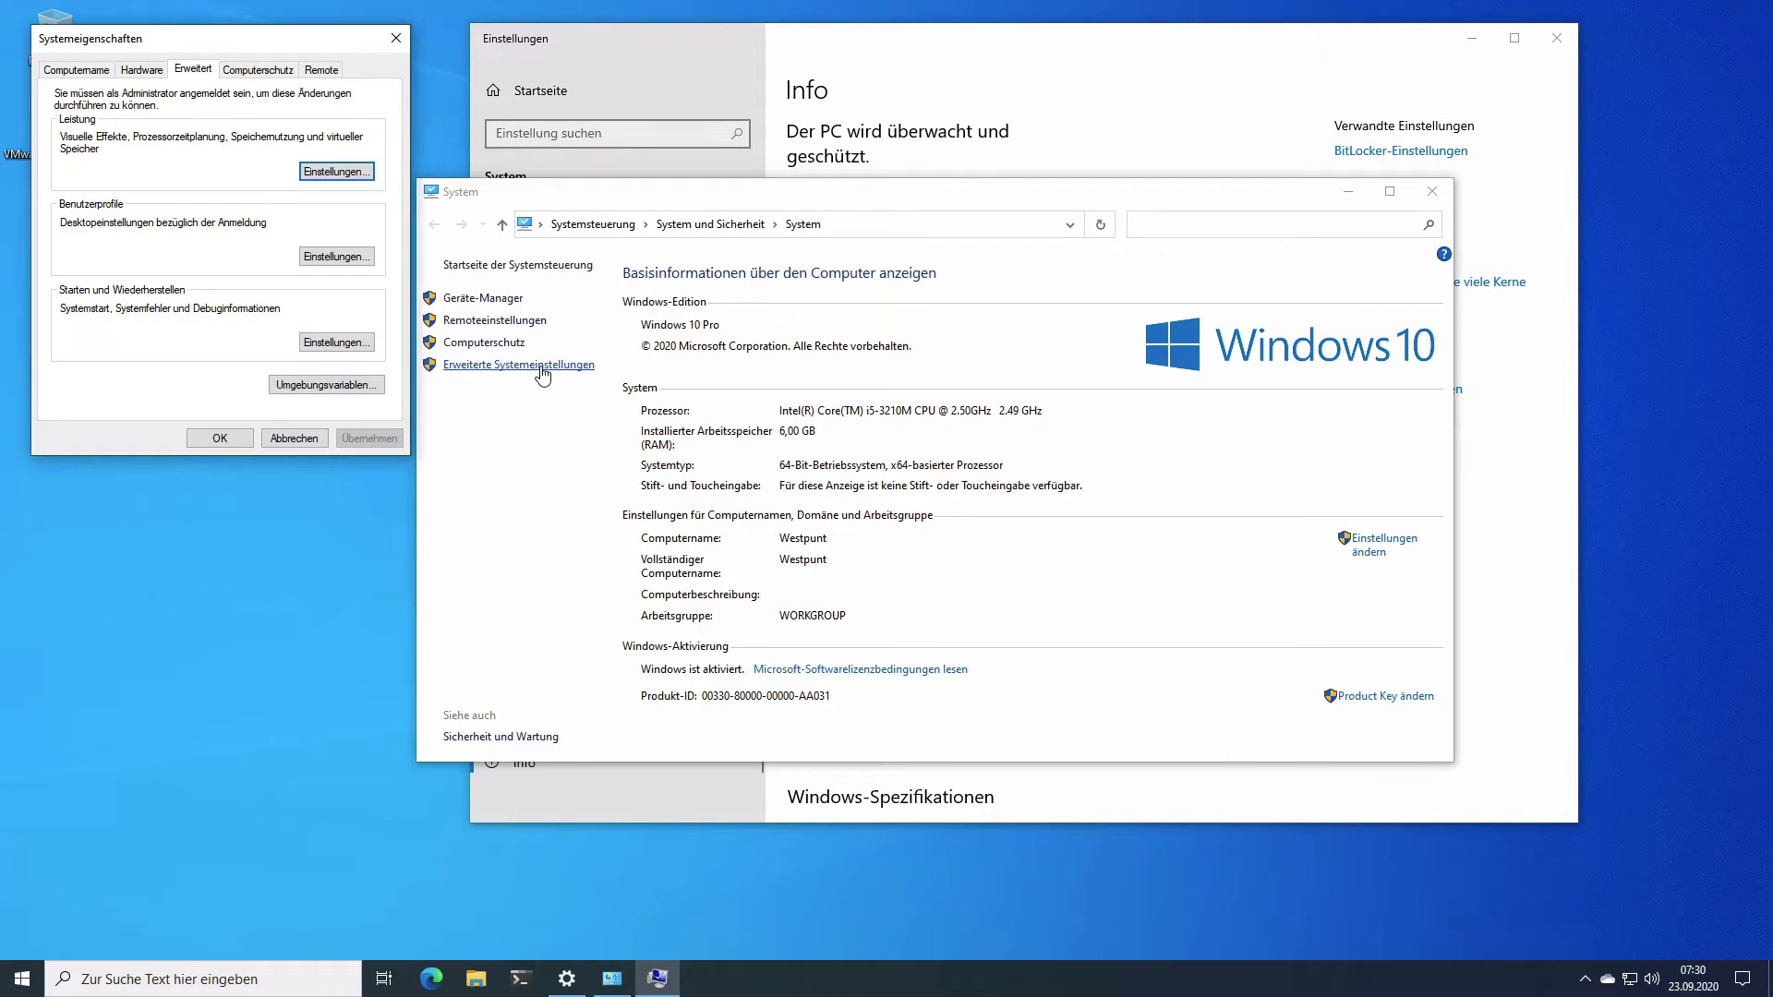
{"action": "left_click", "coordinate": [332, 385]}
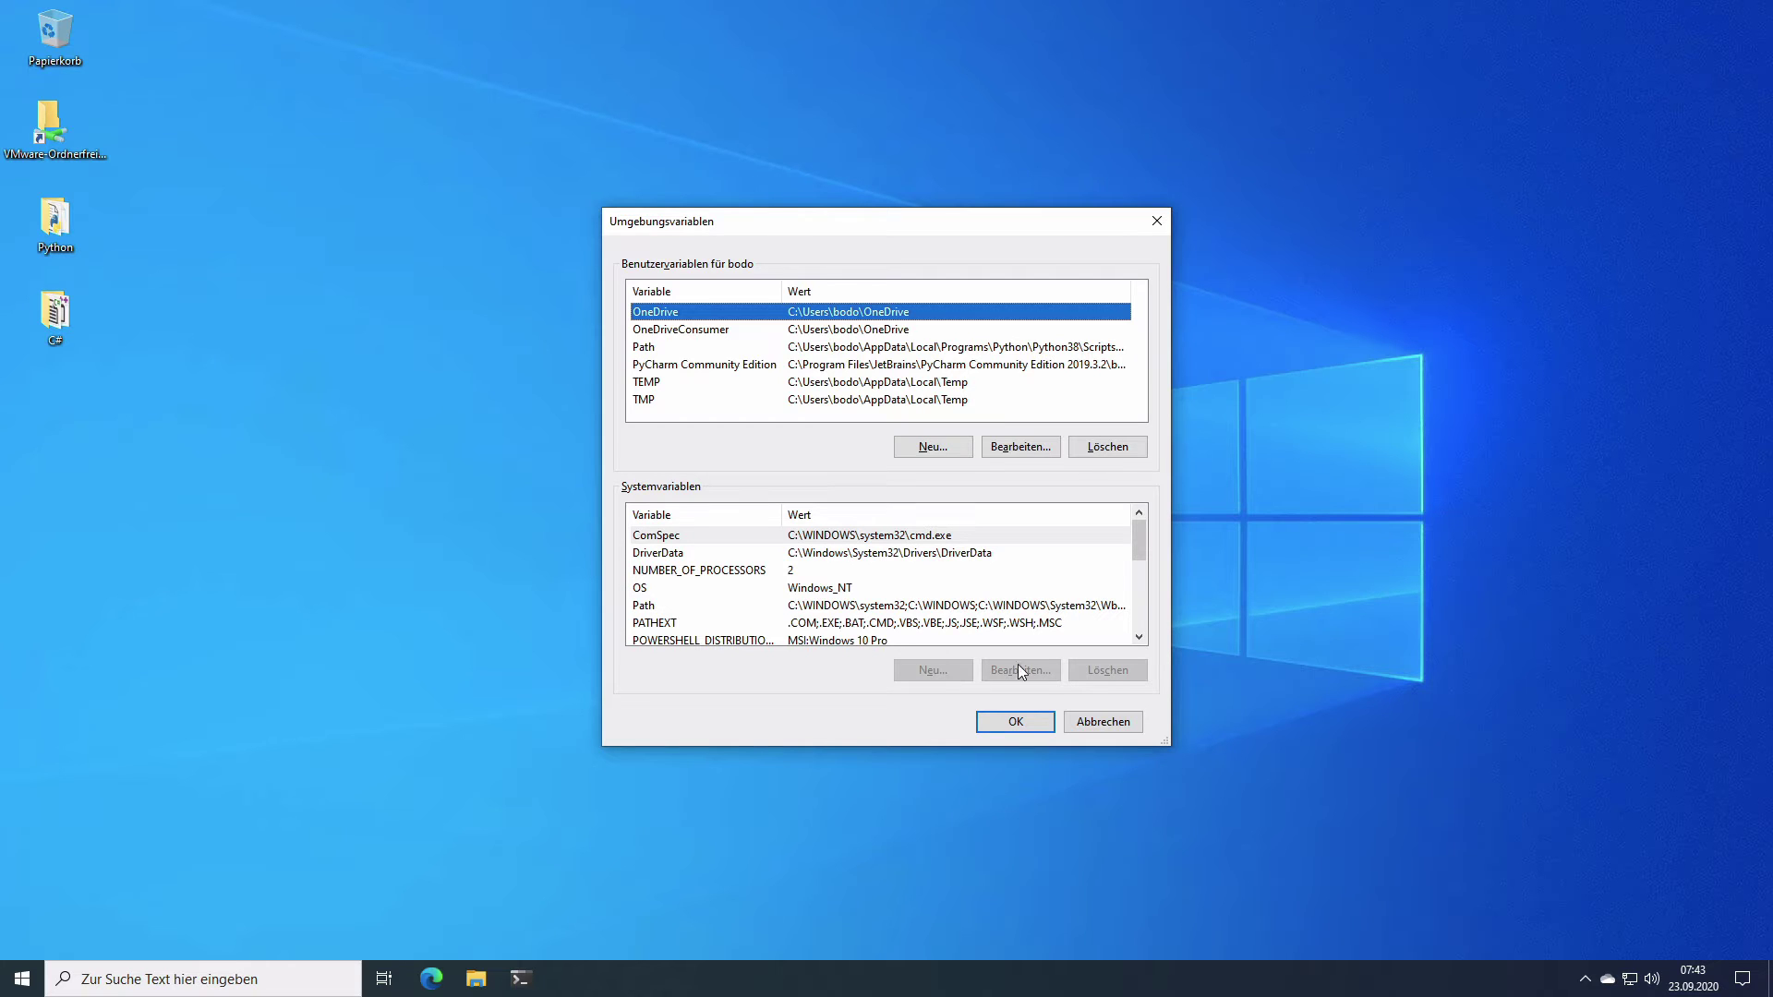
{"action": "left_click", "coordinate": [1099, 720]}
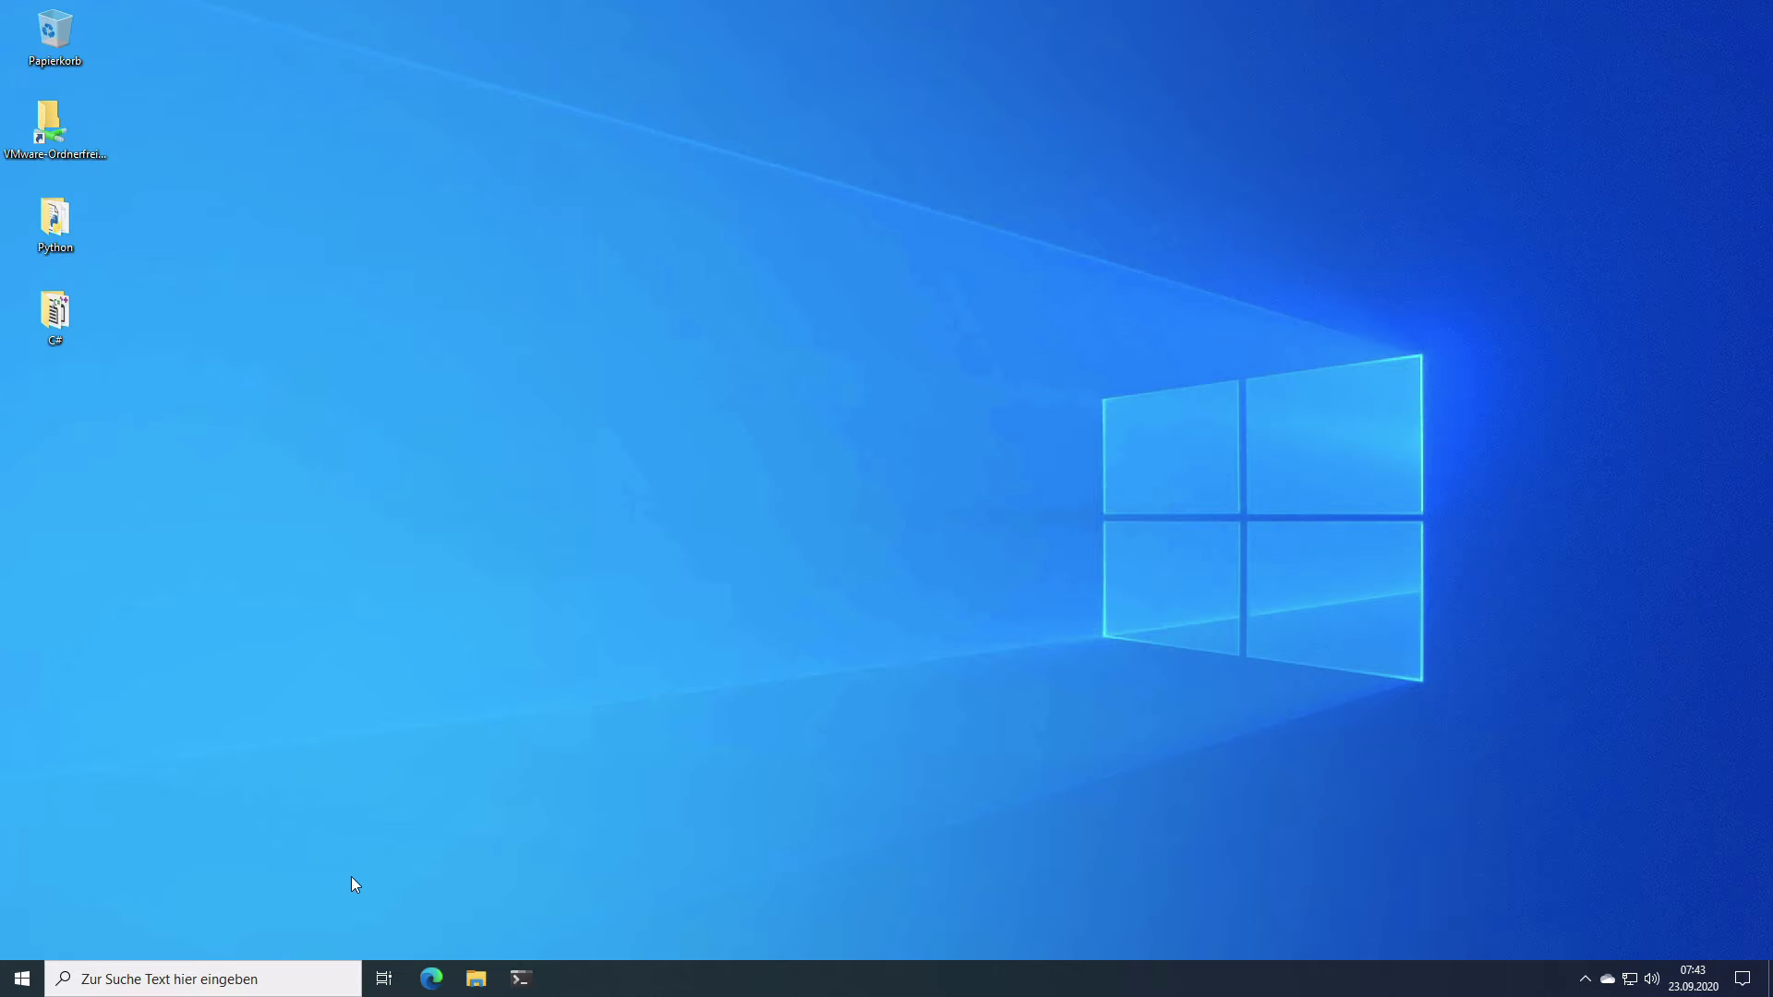
Search Windows for "umgebung", open the system environment variables entry and bring up the environment variables list.
{"action": "left_click", "coordinate": [178, 981]}
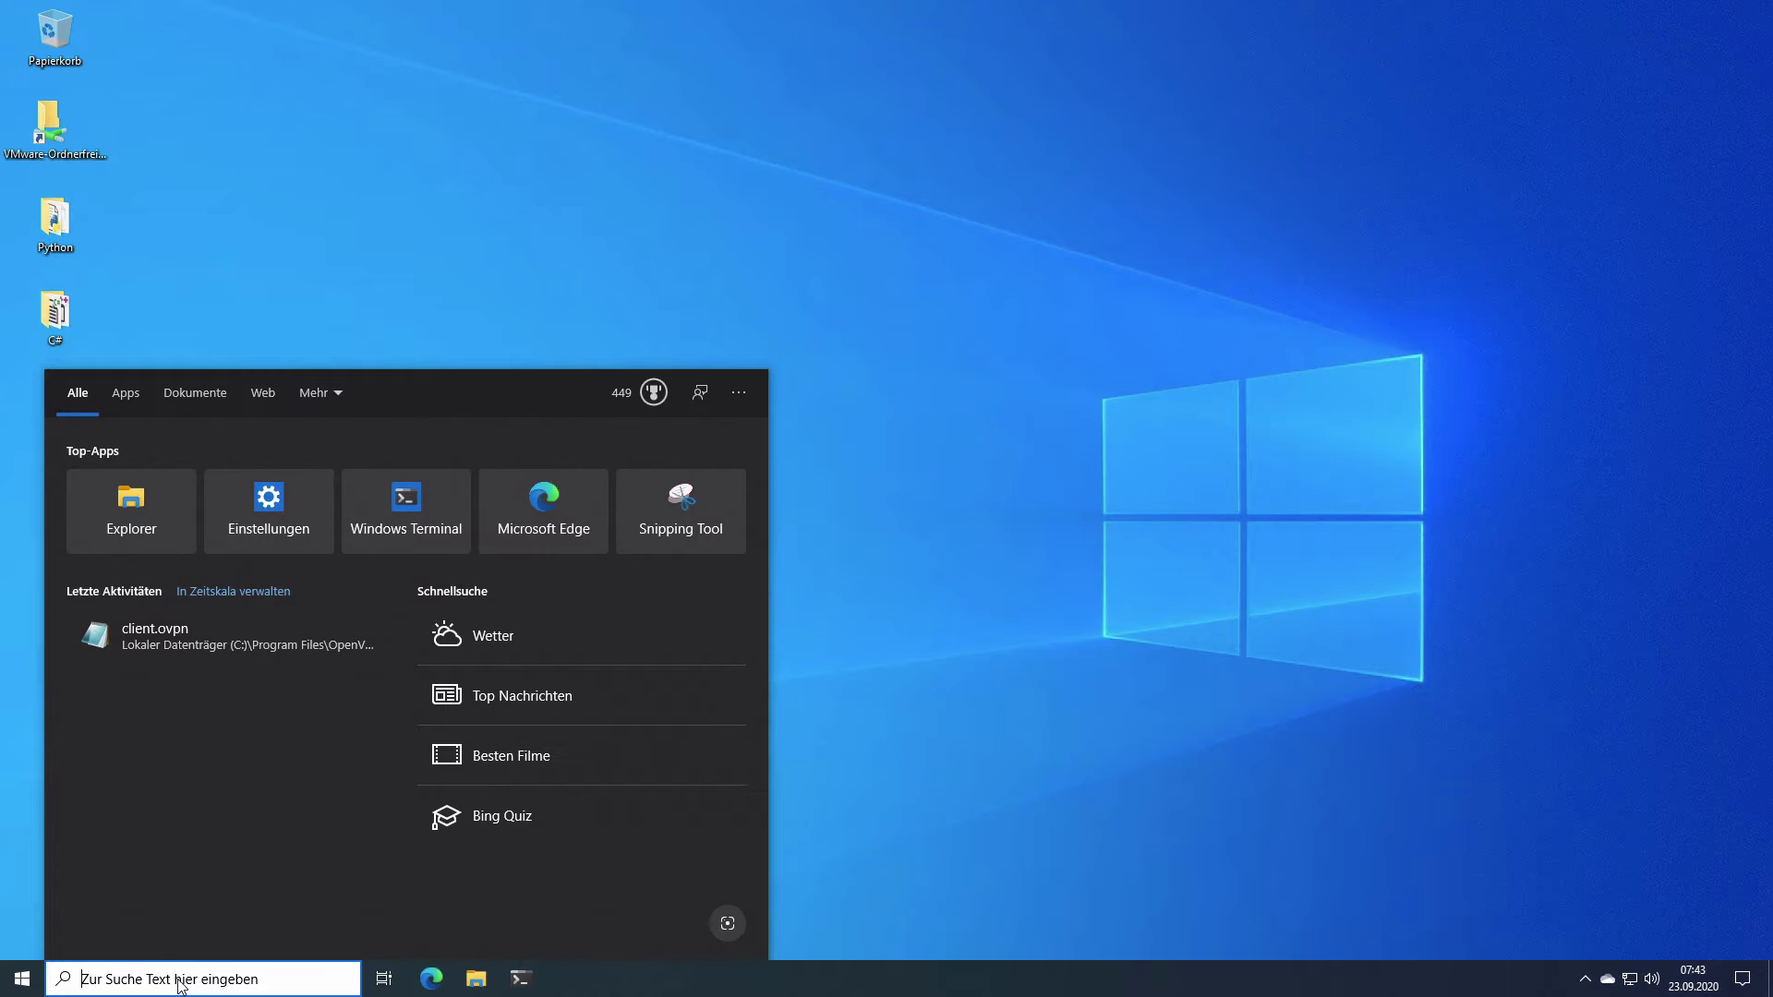
{"action": "type", "text": "umgebung"}
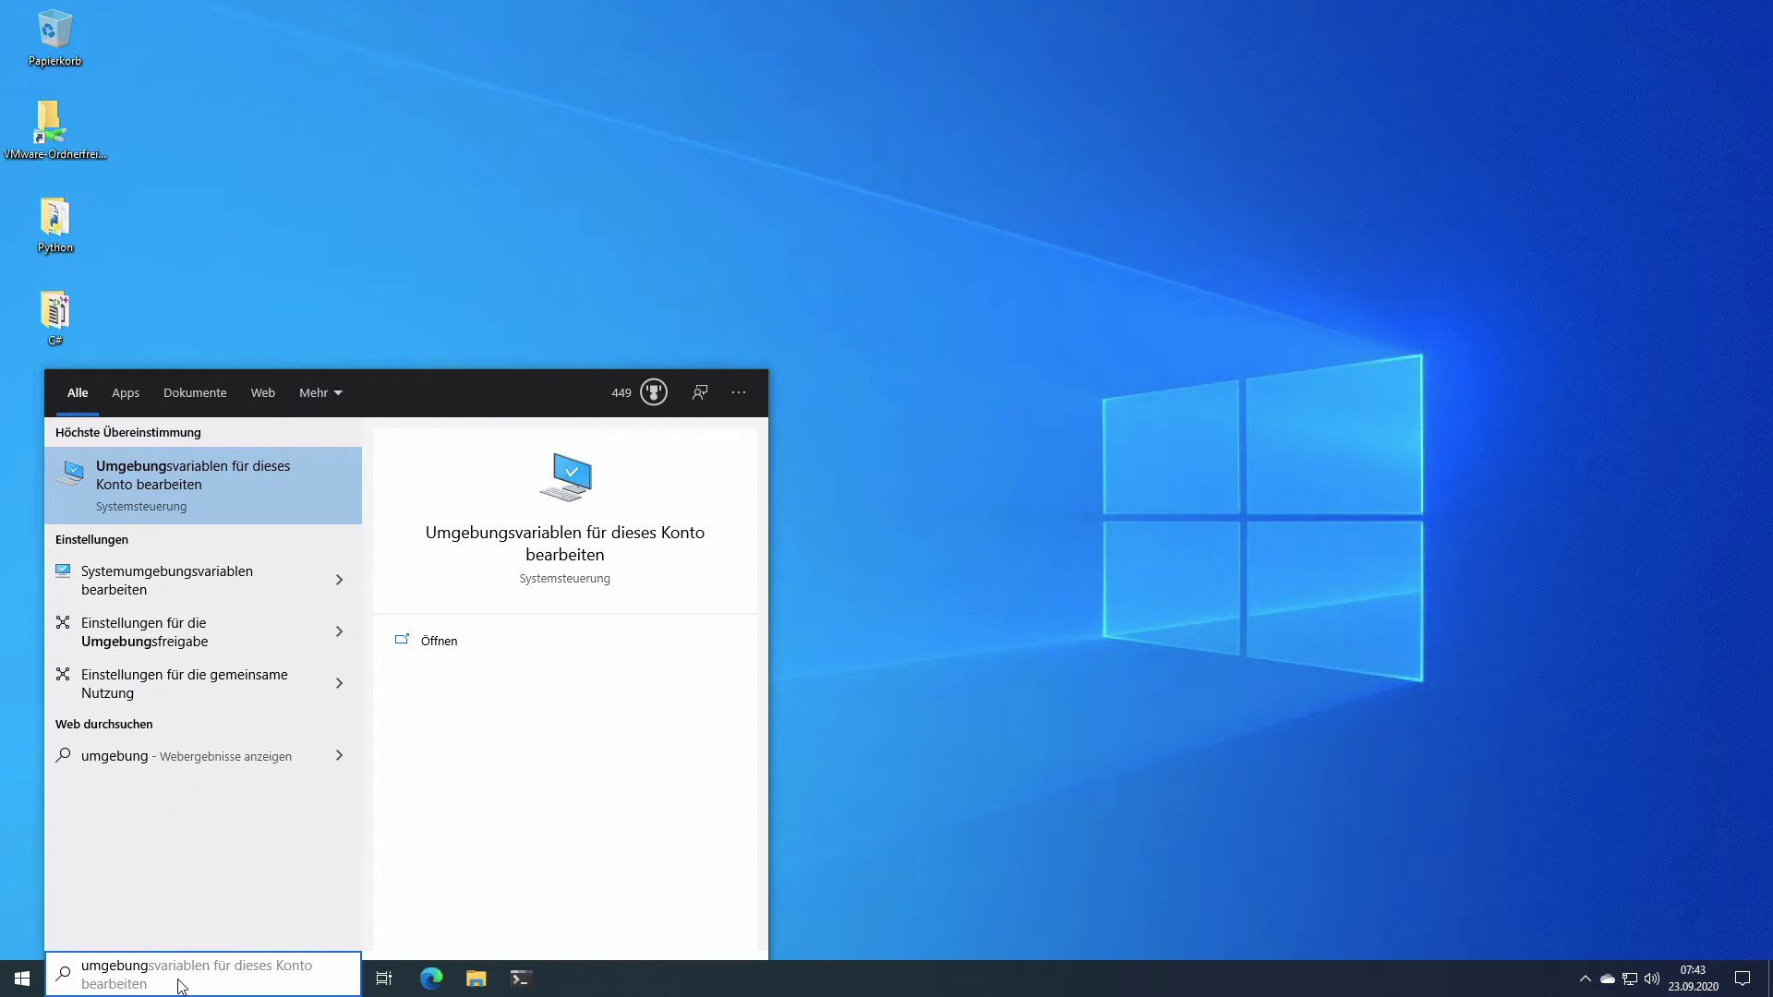
{"action": "left_click", "coordinate": [219, 587]}
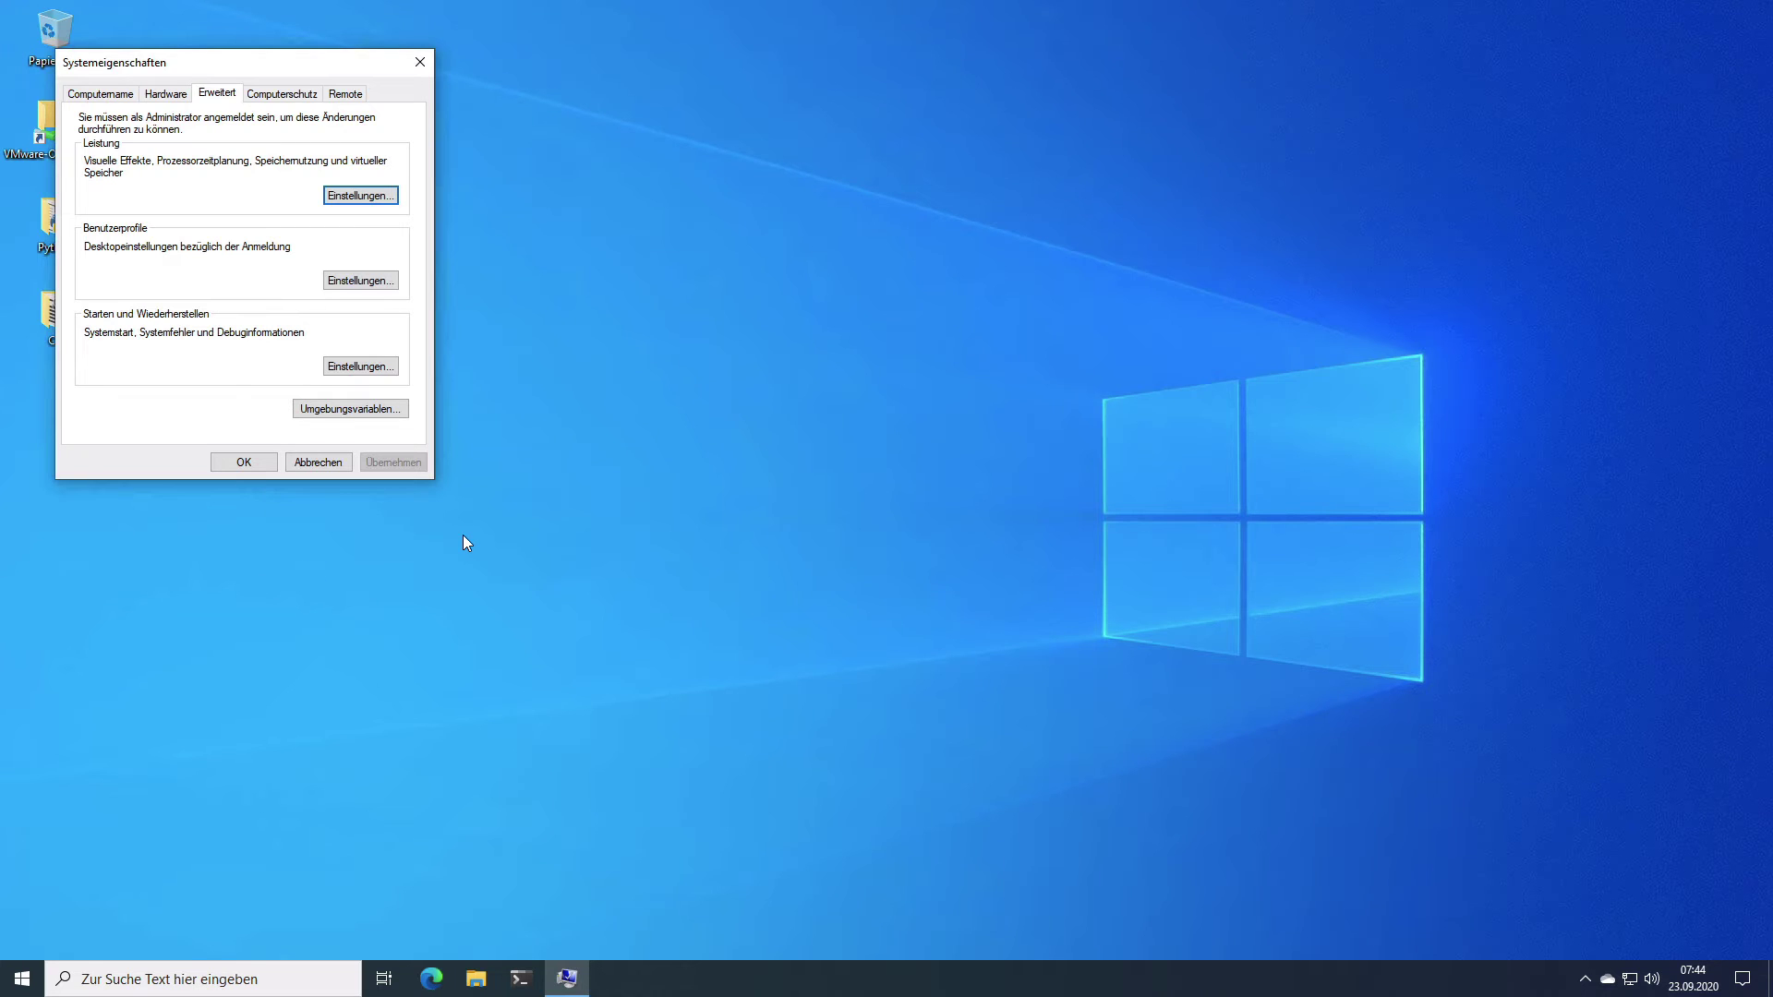
{"action": "left_click", "coordinate": [369, 411]}
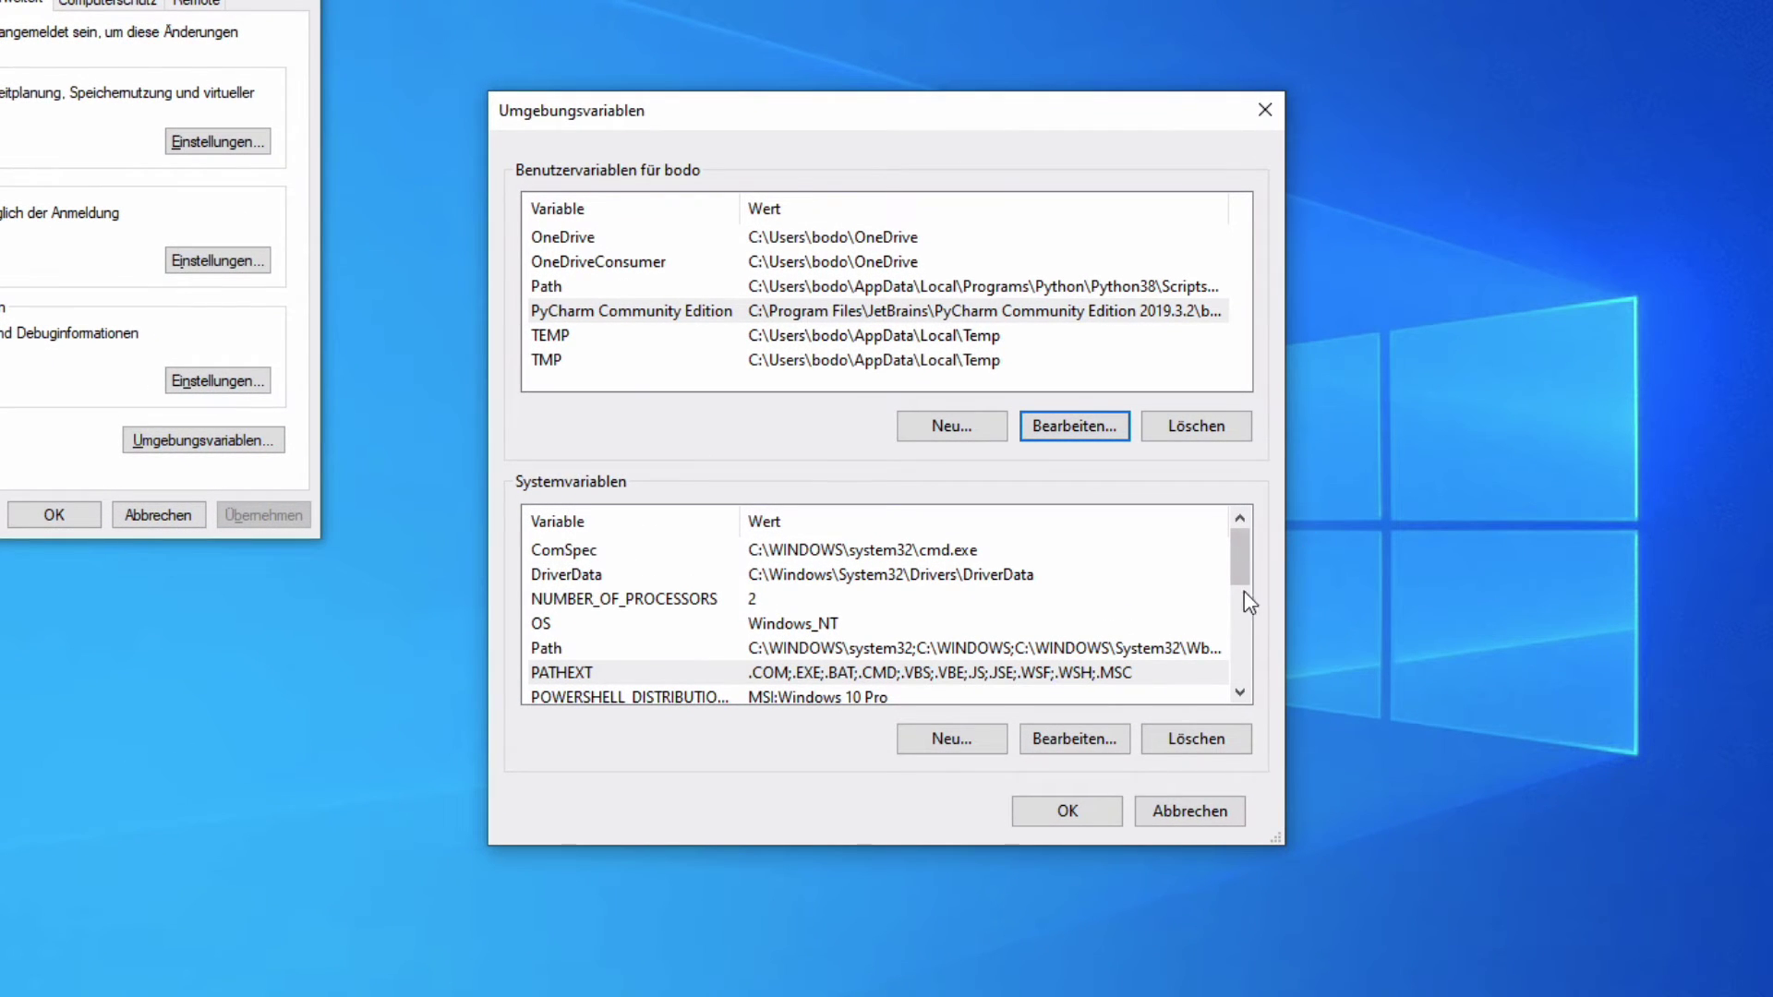
Inspect the PyCharm Community Edition user variable in its editor and leave it without changes.
{"action": "left_click", "coordinate": [1147, 674]}
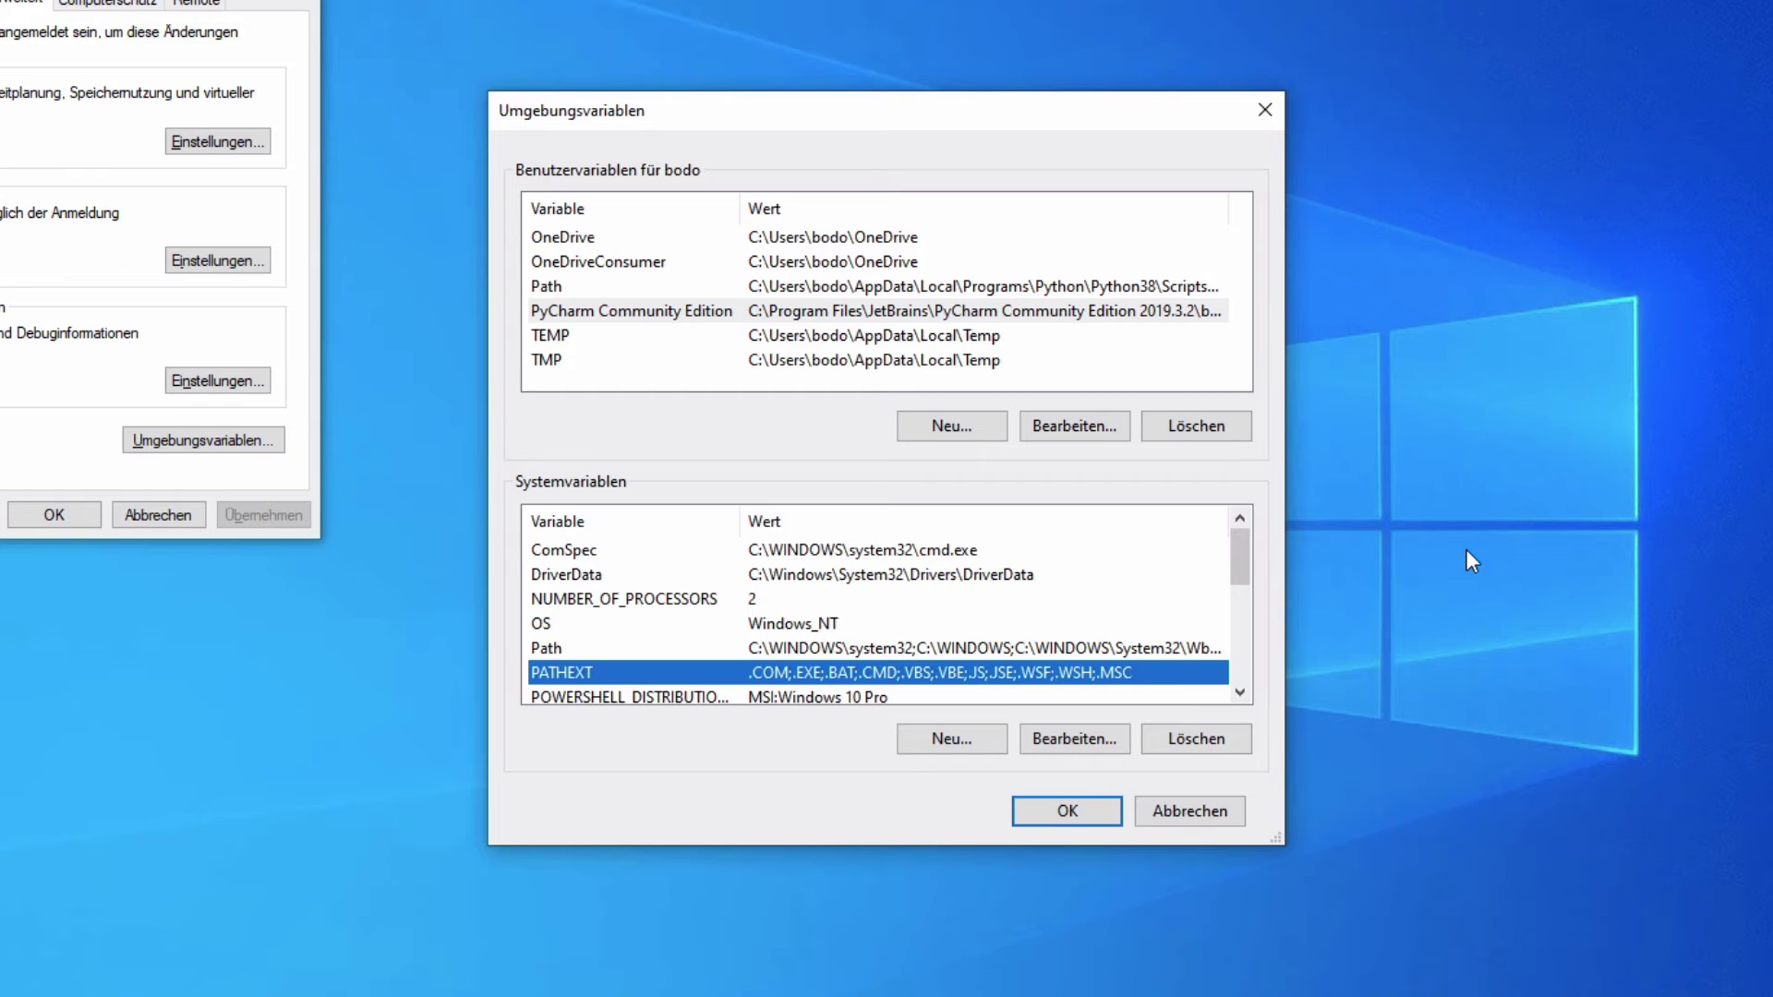
{"action": "left_click", "coordinate": [875, 316]}
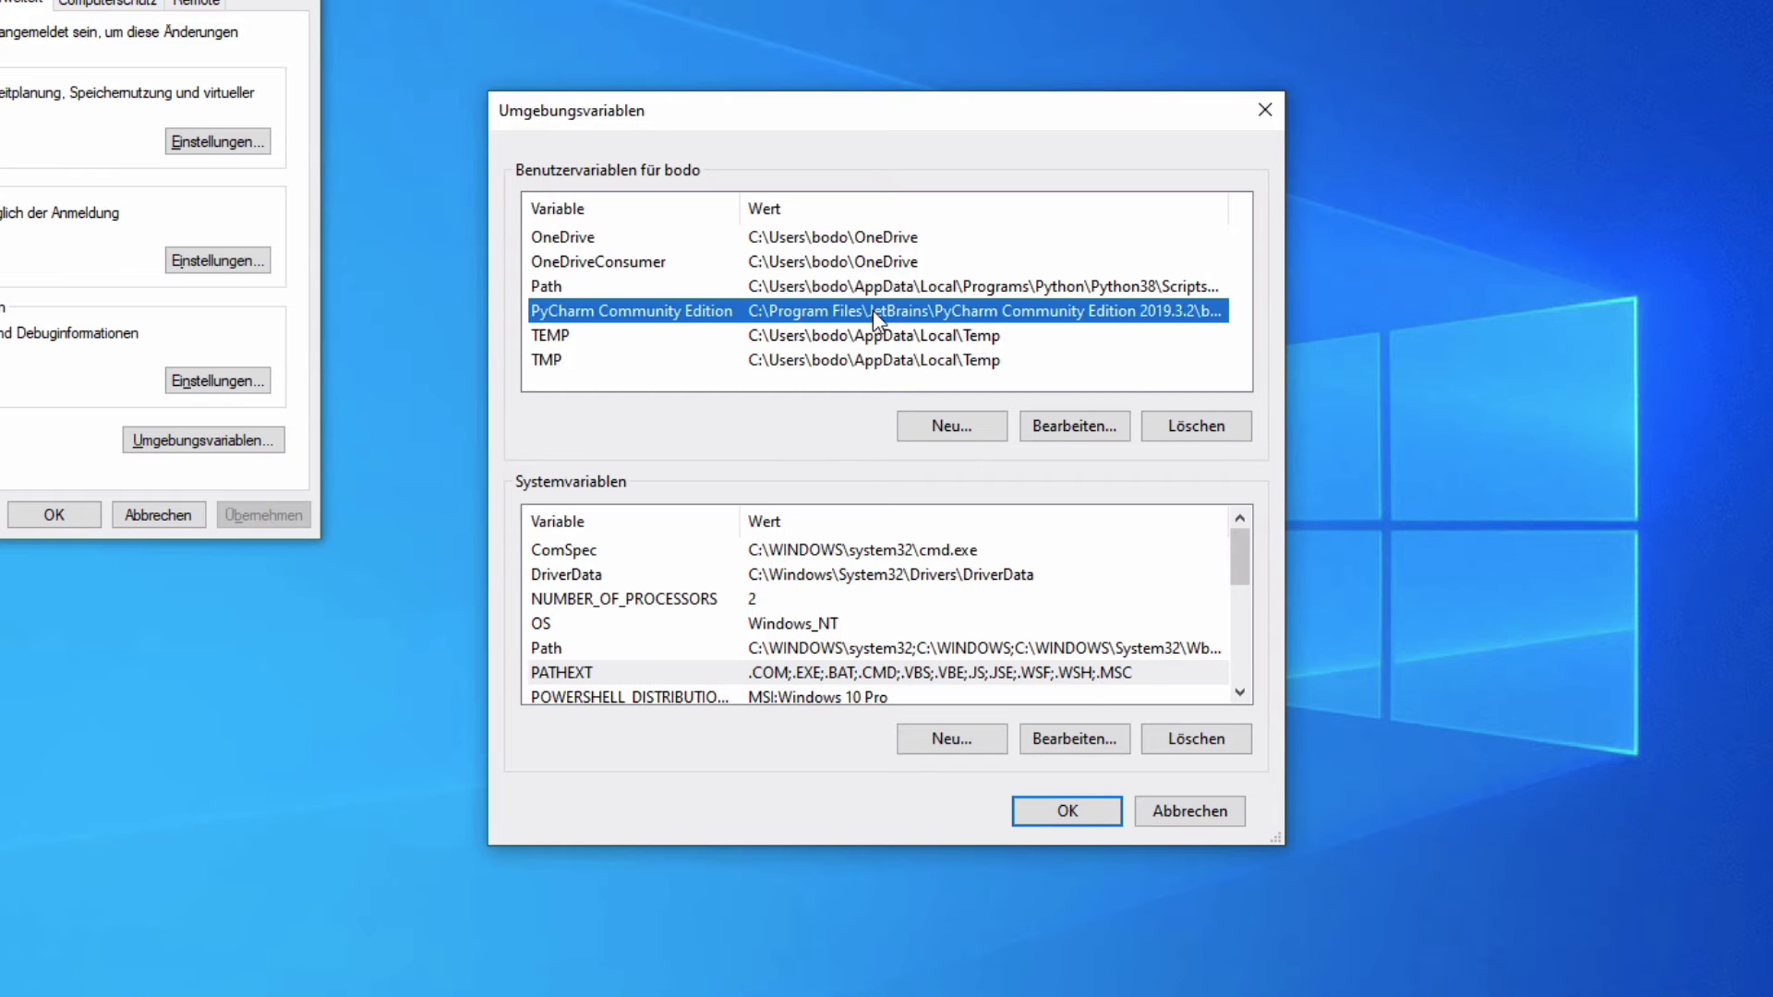
{"action": "left_click", "coordinate": [1074, 425]}
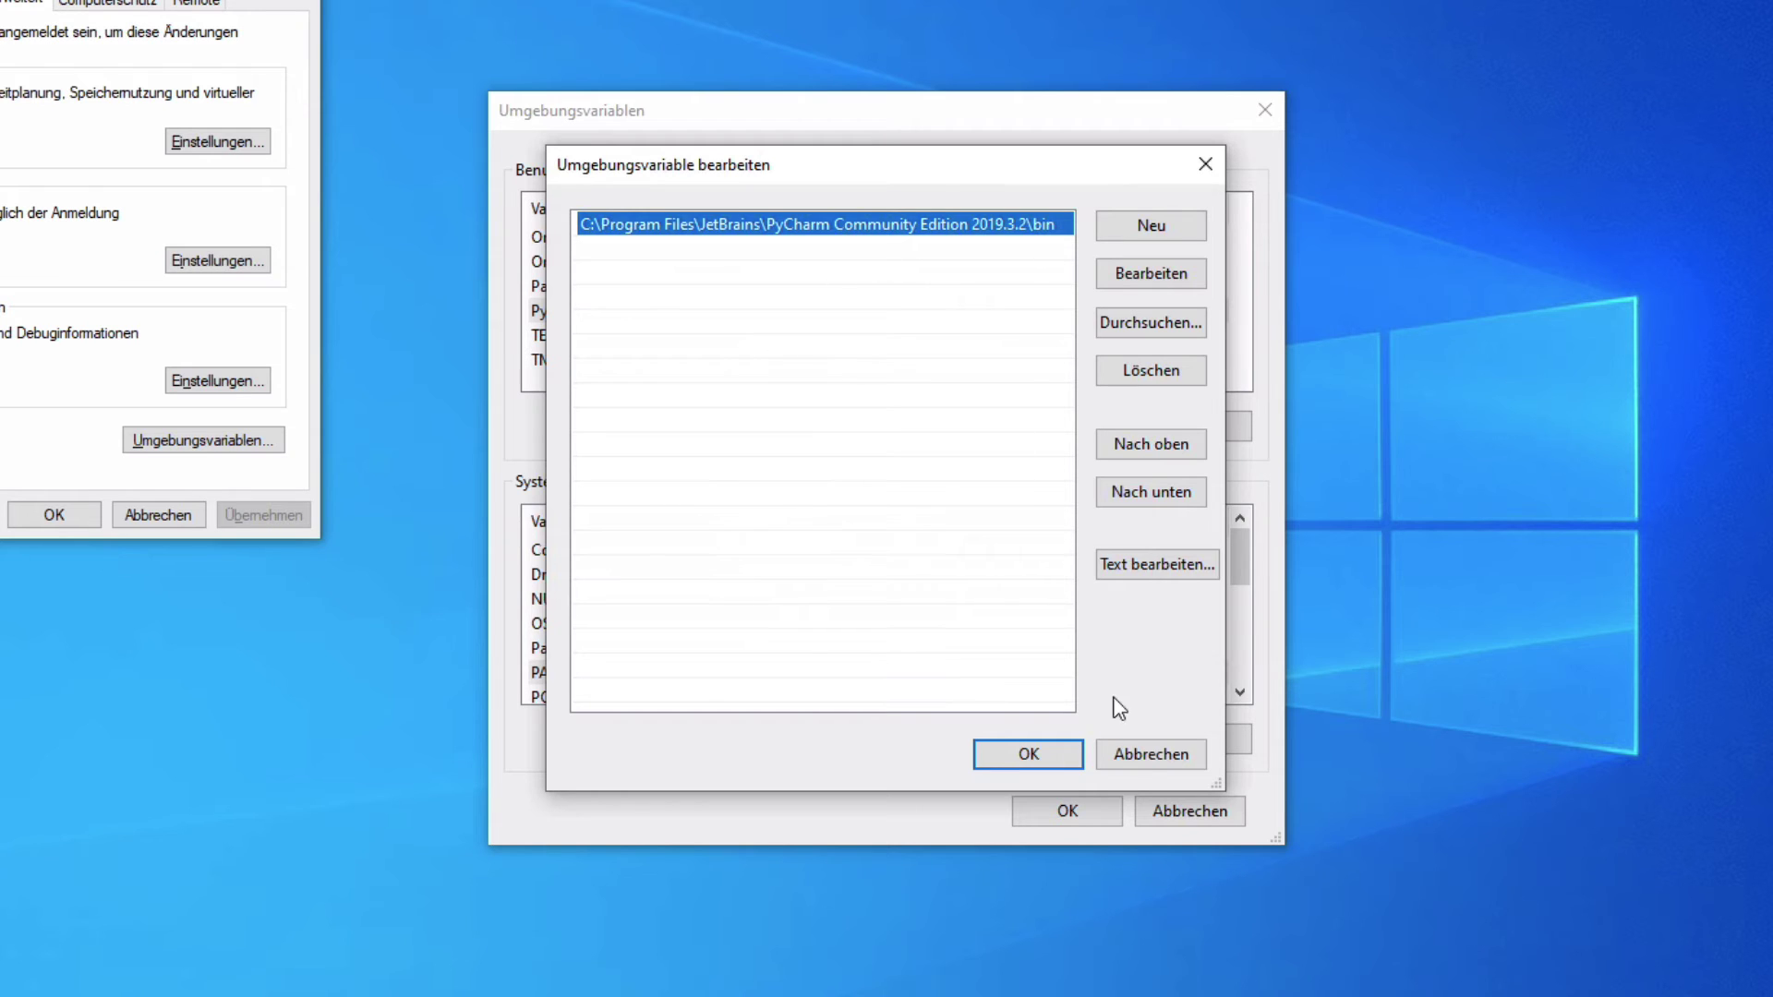
{"action": "left_click", "coordinate": [1145, 757]}
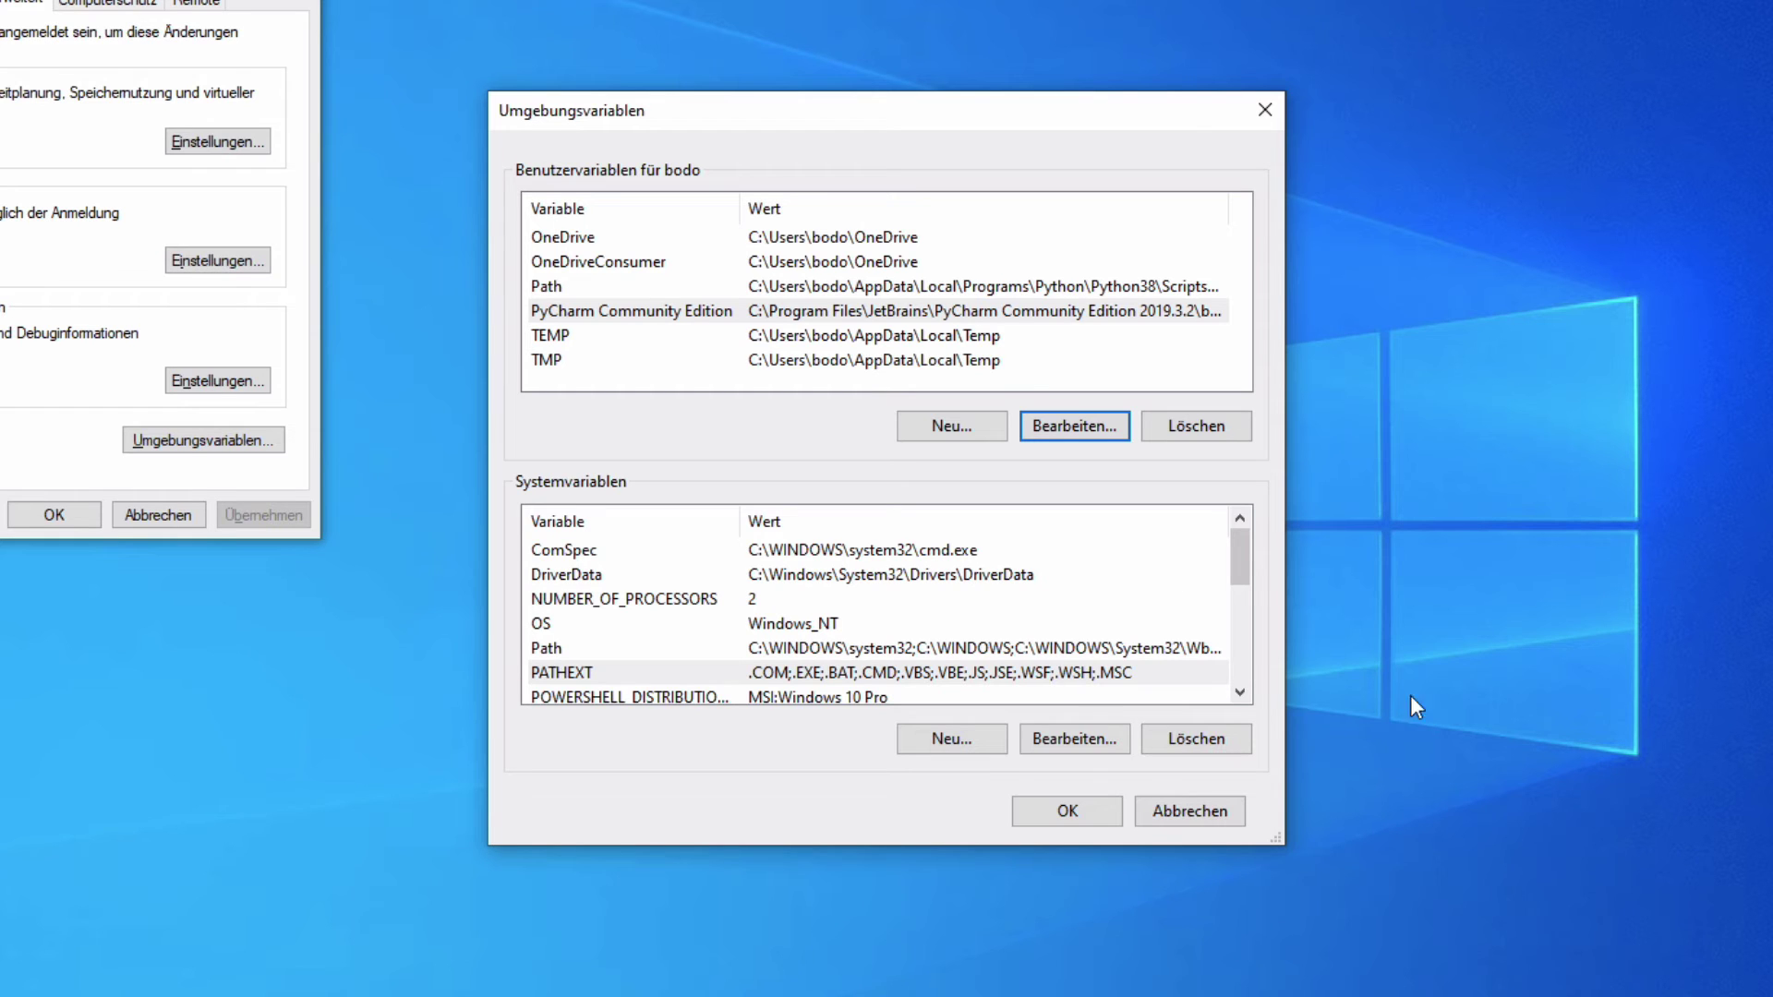
Inspect the name and value of the TEMP user variable and cancel the edit.
{"action": "left_click", "coordinate": [861, 338]}
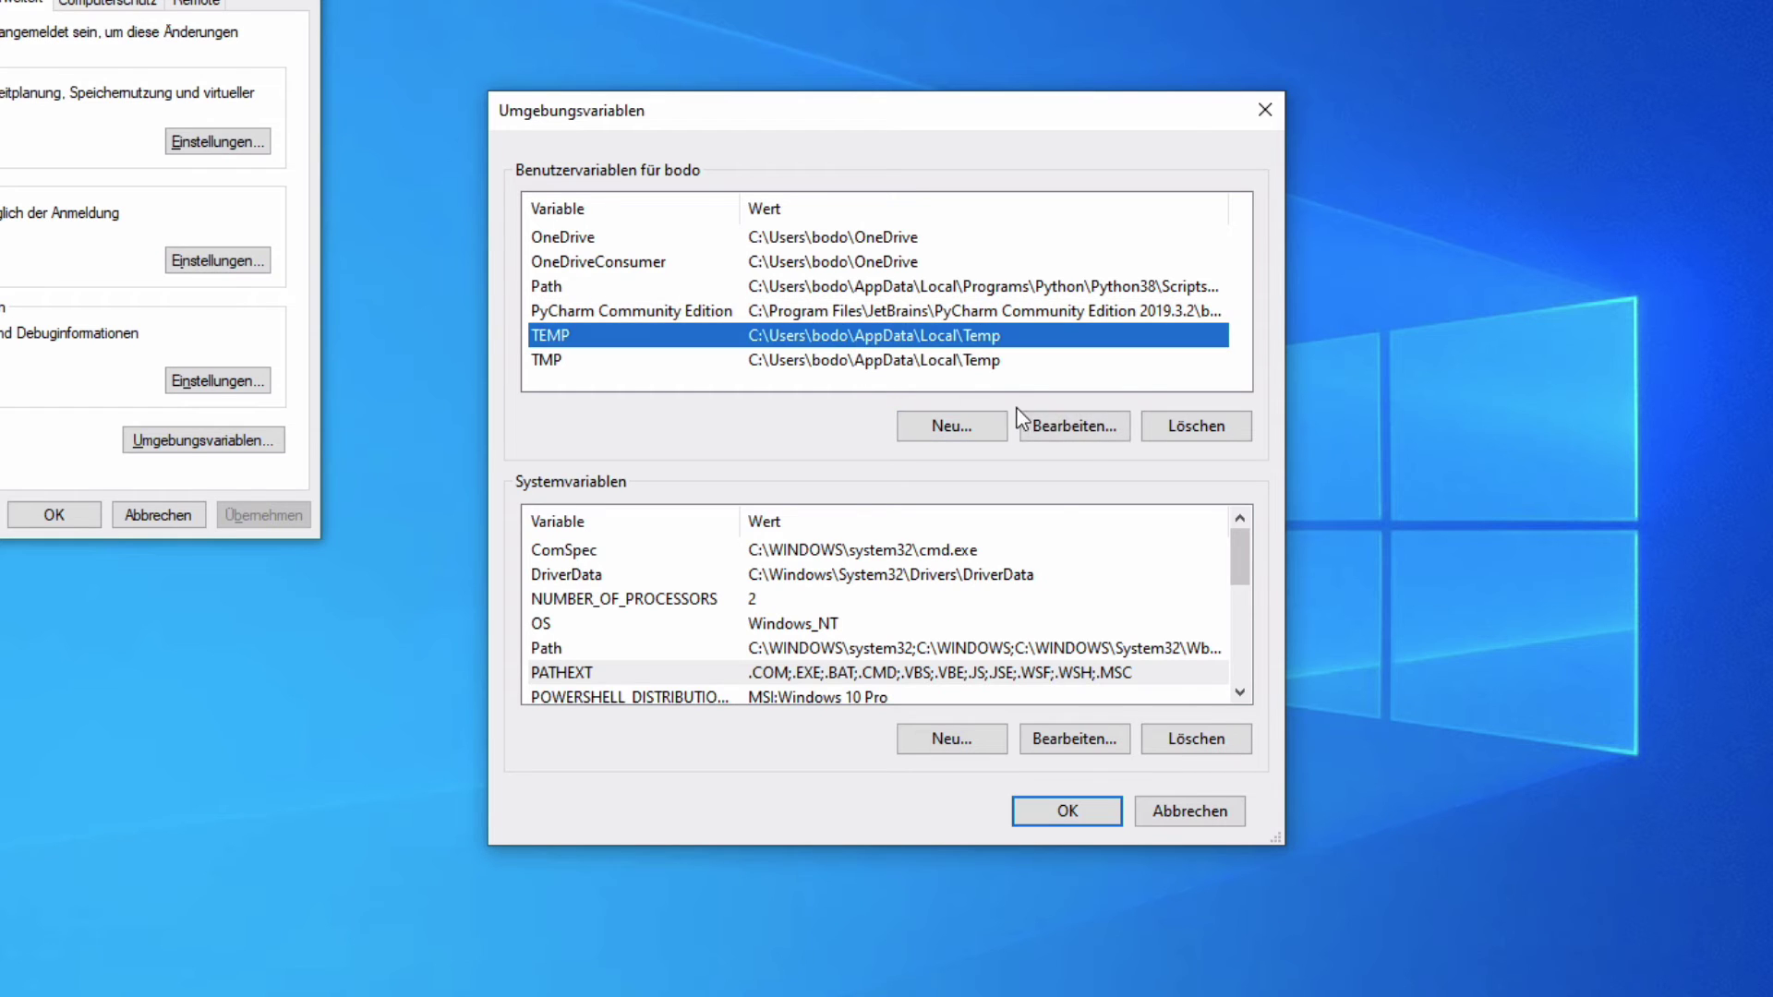
{"action": "left_click", "coordinate": [1097, 430]}
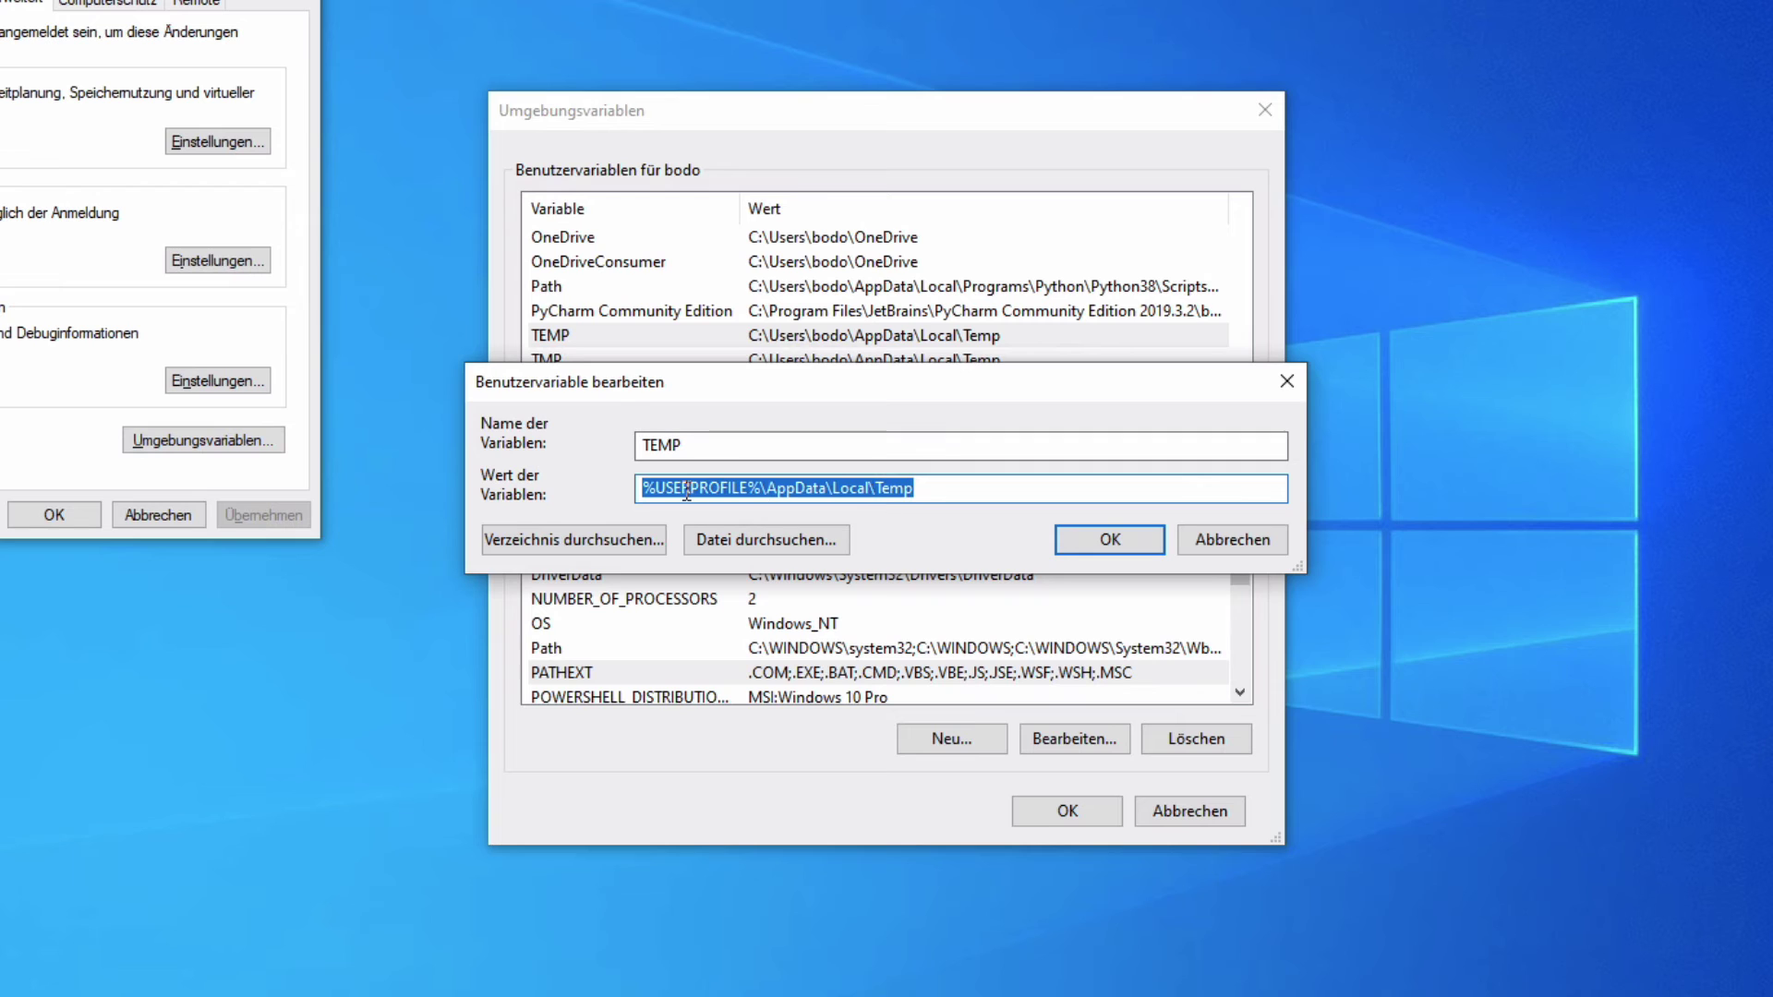
{"action": "left_click", "coordinate": [1260, 543]}
Inspect the folder entries of the Path system variable and cancel the edit.
{"action": "left_click", "coordinate": [967, 647]}
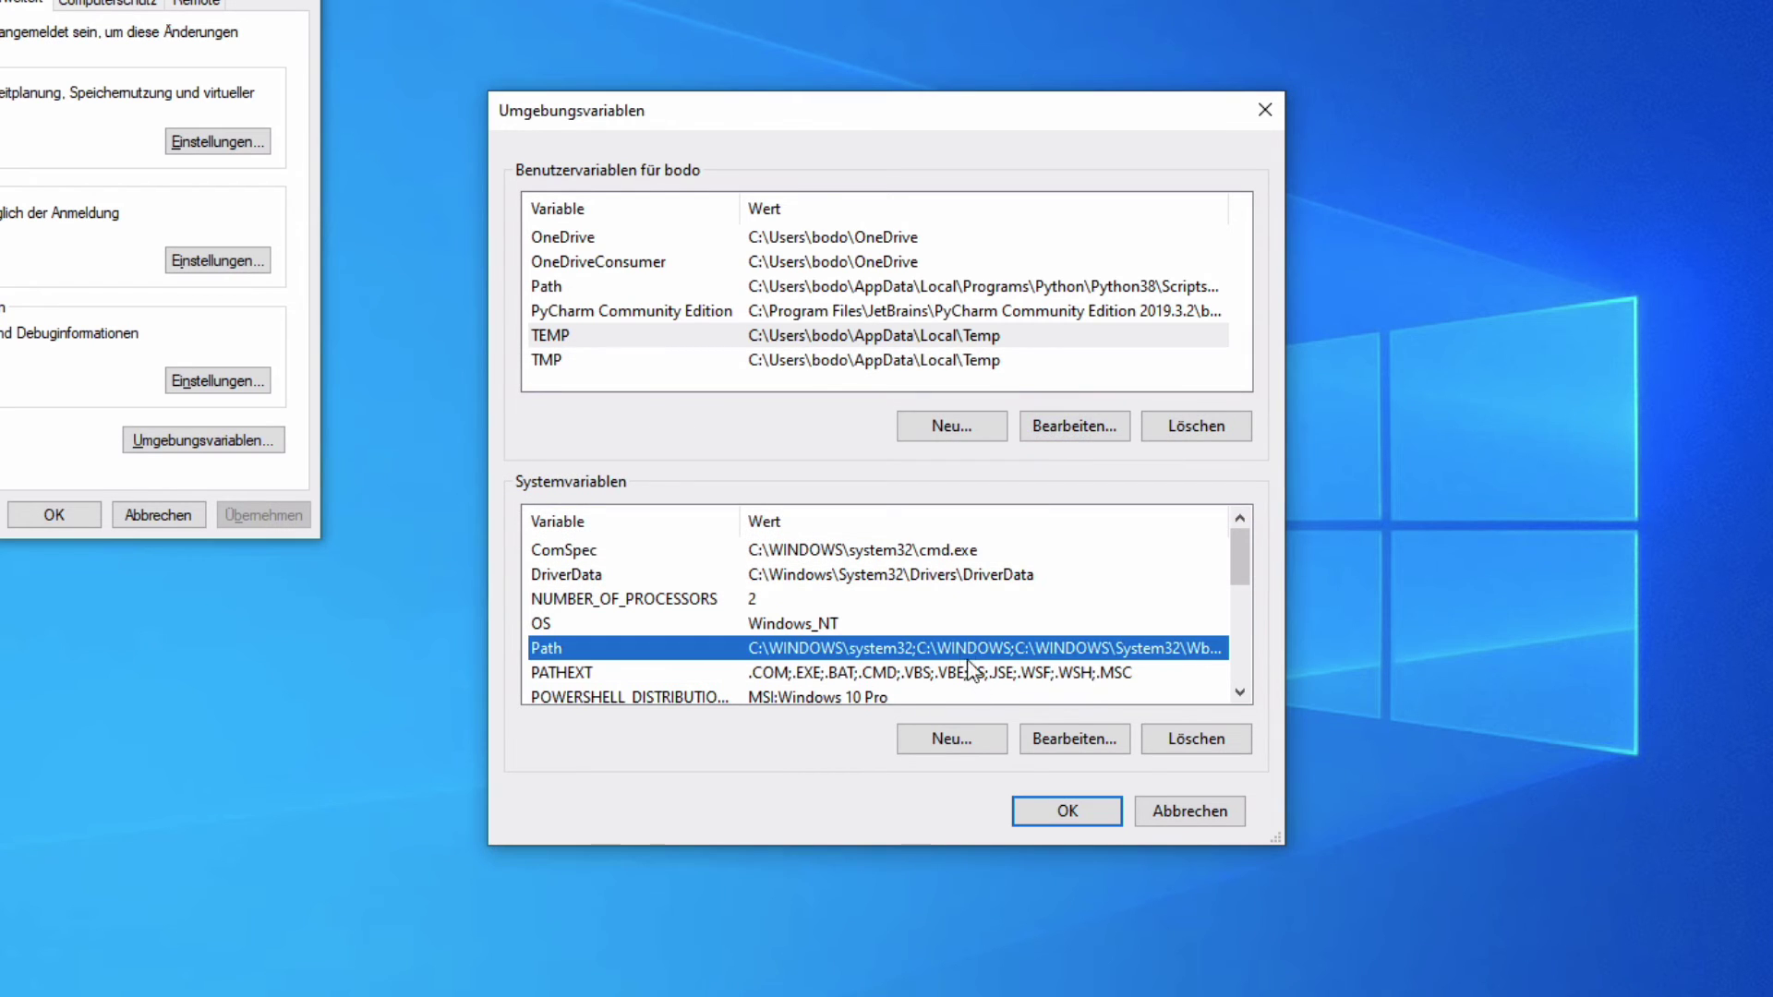
{"action": "left_click", "coordinate": [1073, 735]}
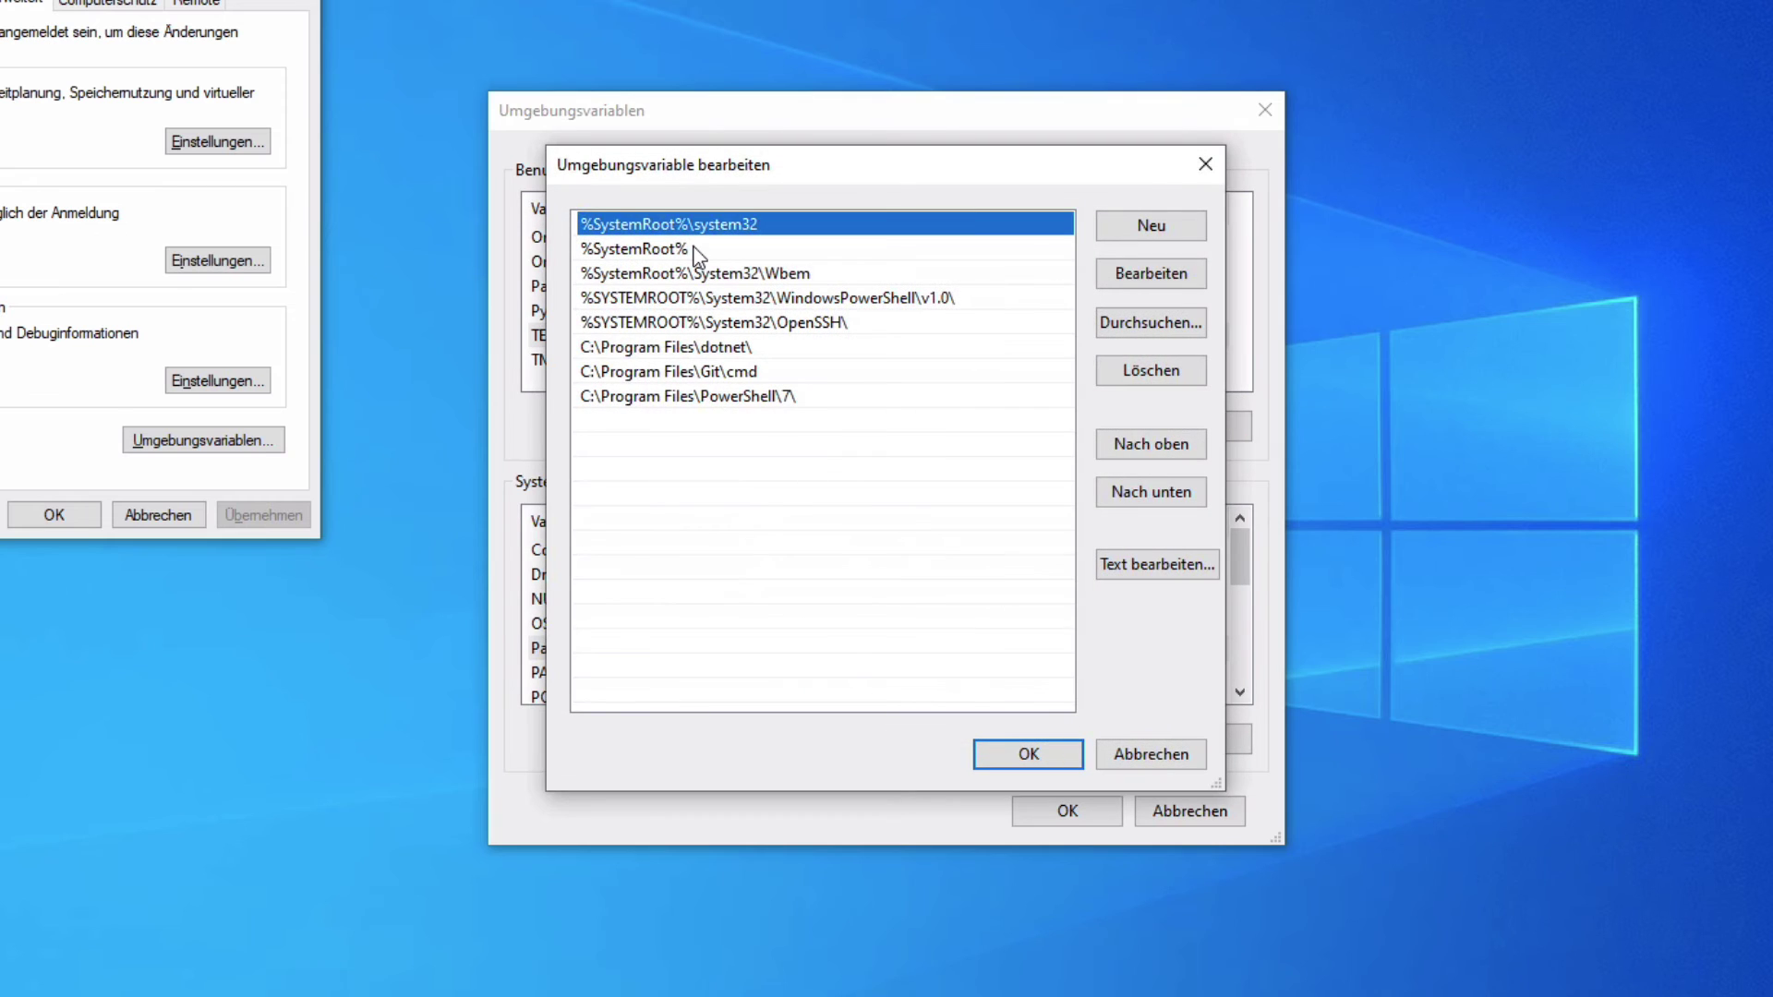
{"action": "left_click", "coordinate": [1144, 750]}
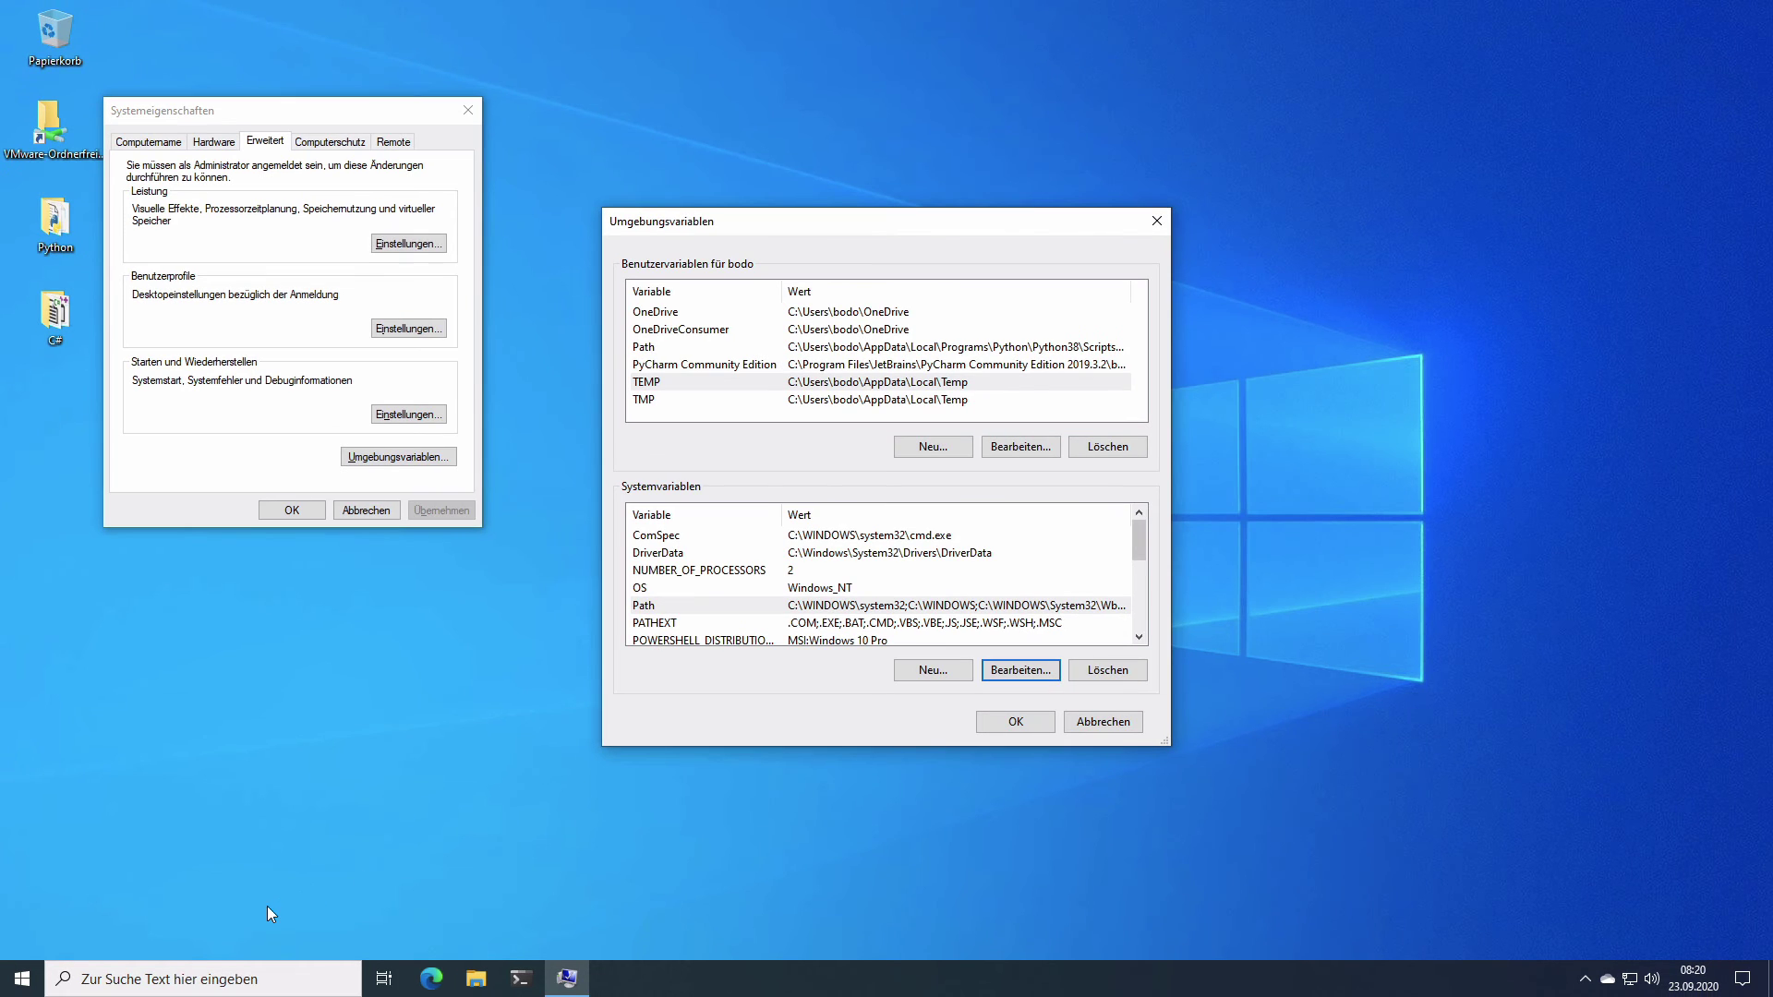
Open the Windows folder by searching for the variable %systemroot%.
{"action": "left_click", "coordinate": [191, 979]}
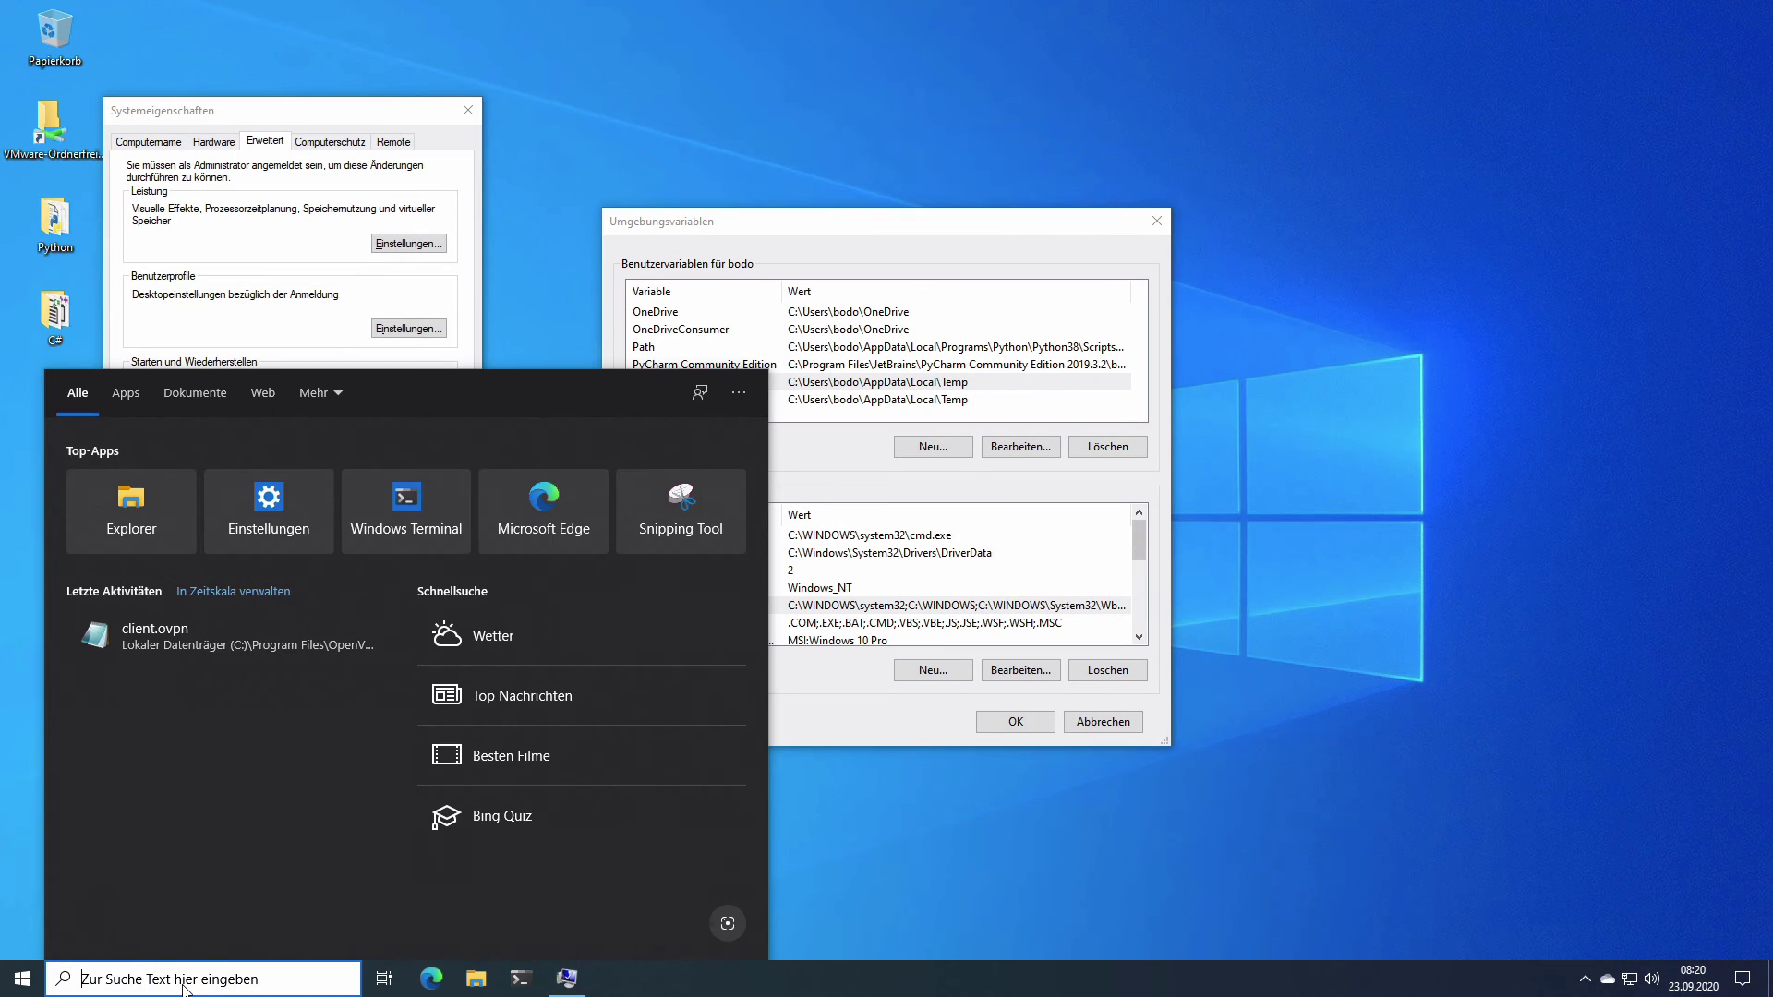
{"action": "type", "text": "%sy"}
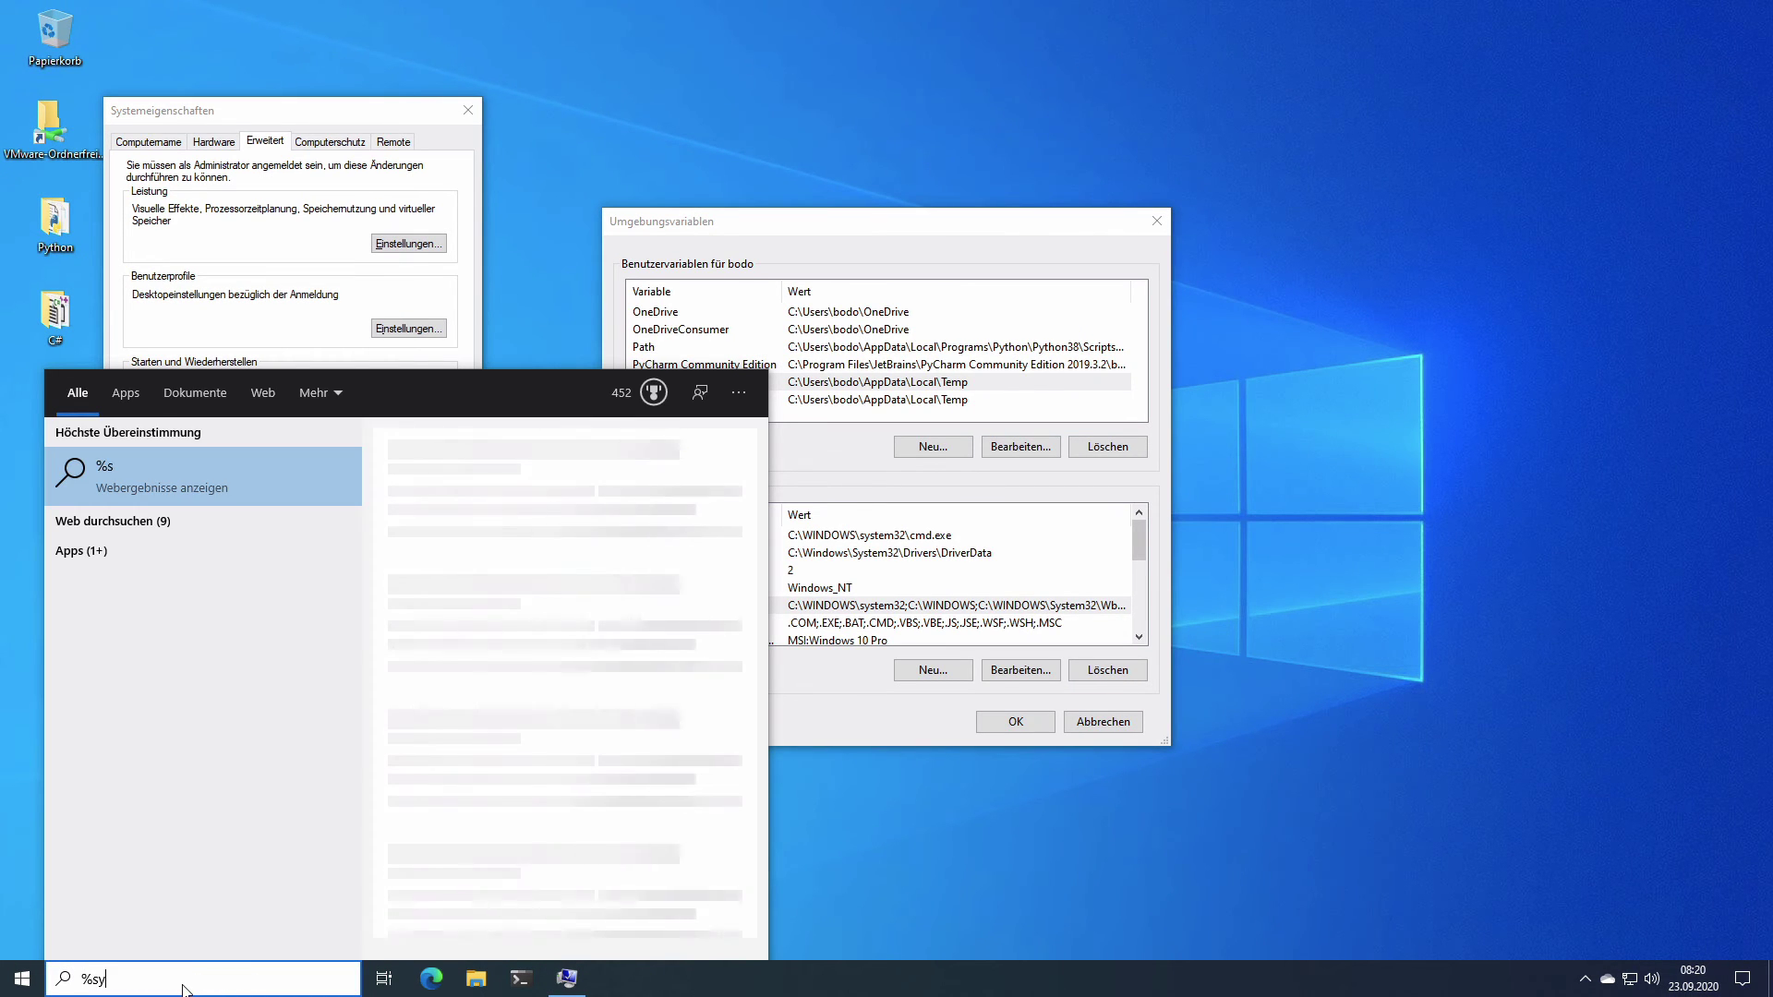
{"action": "type", "text": "stemroot"}
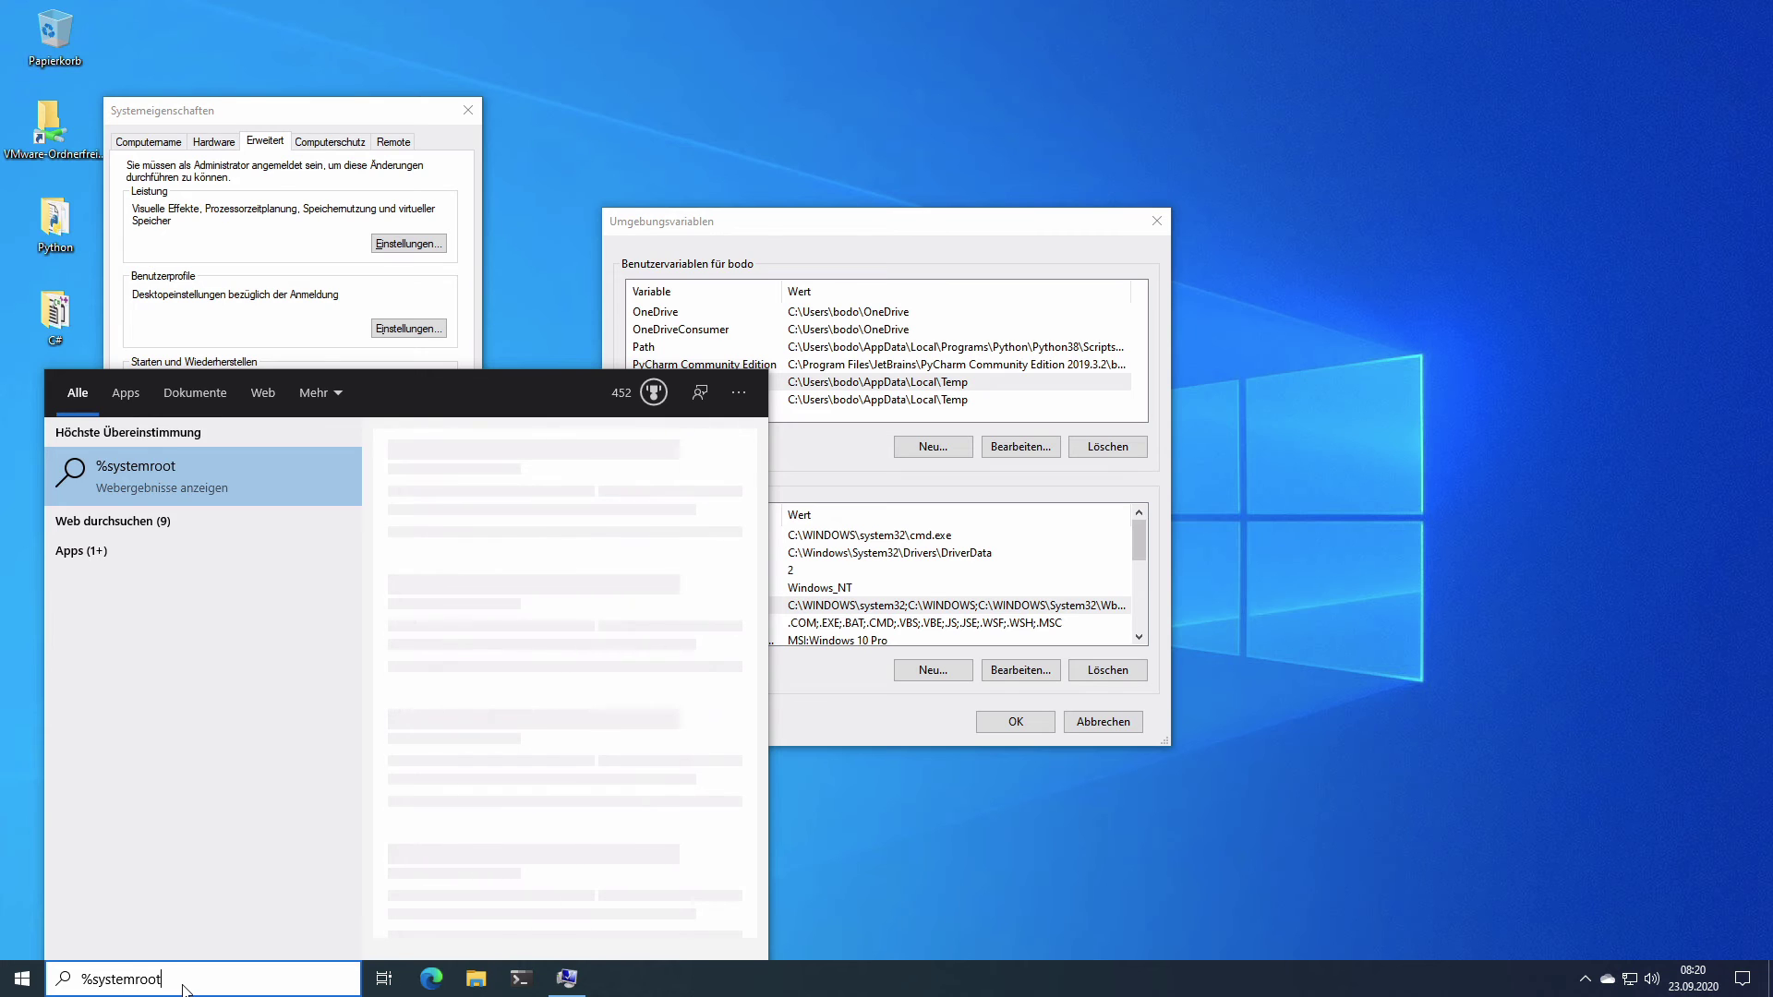
{"action": "type", "text": "%"}
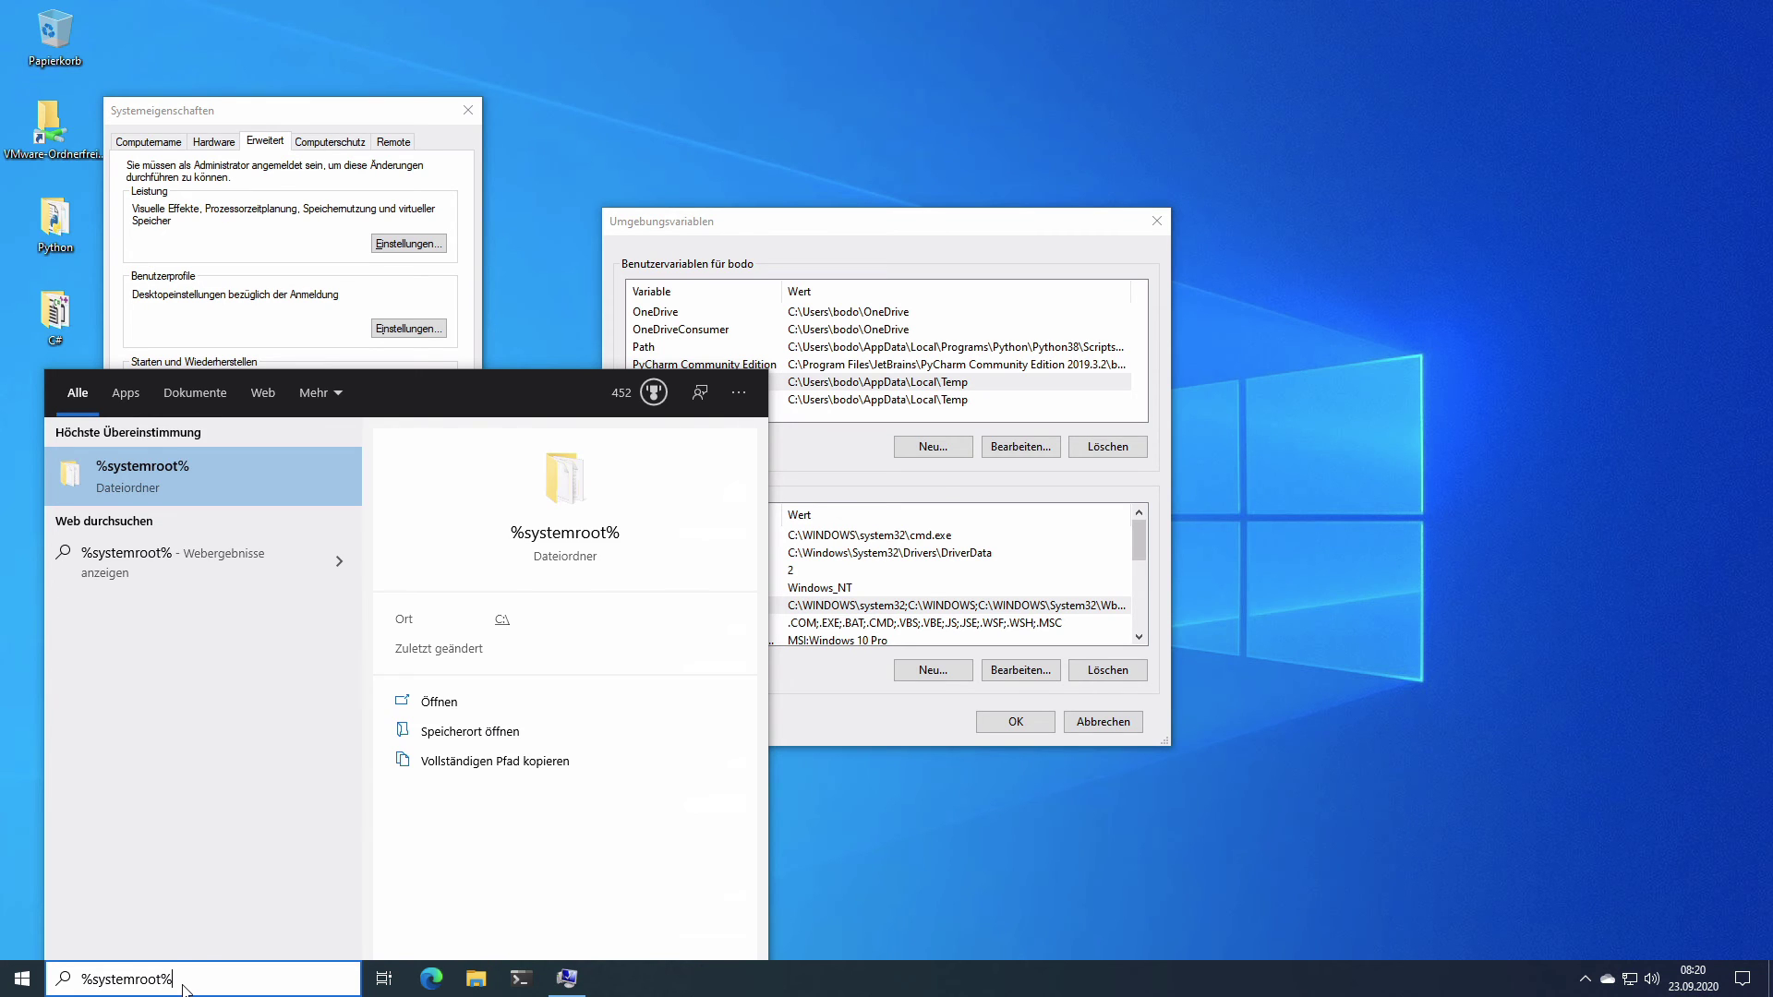
{"action": "key", "text": "Return"}
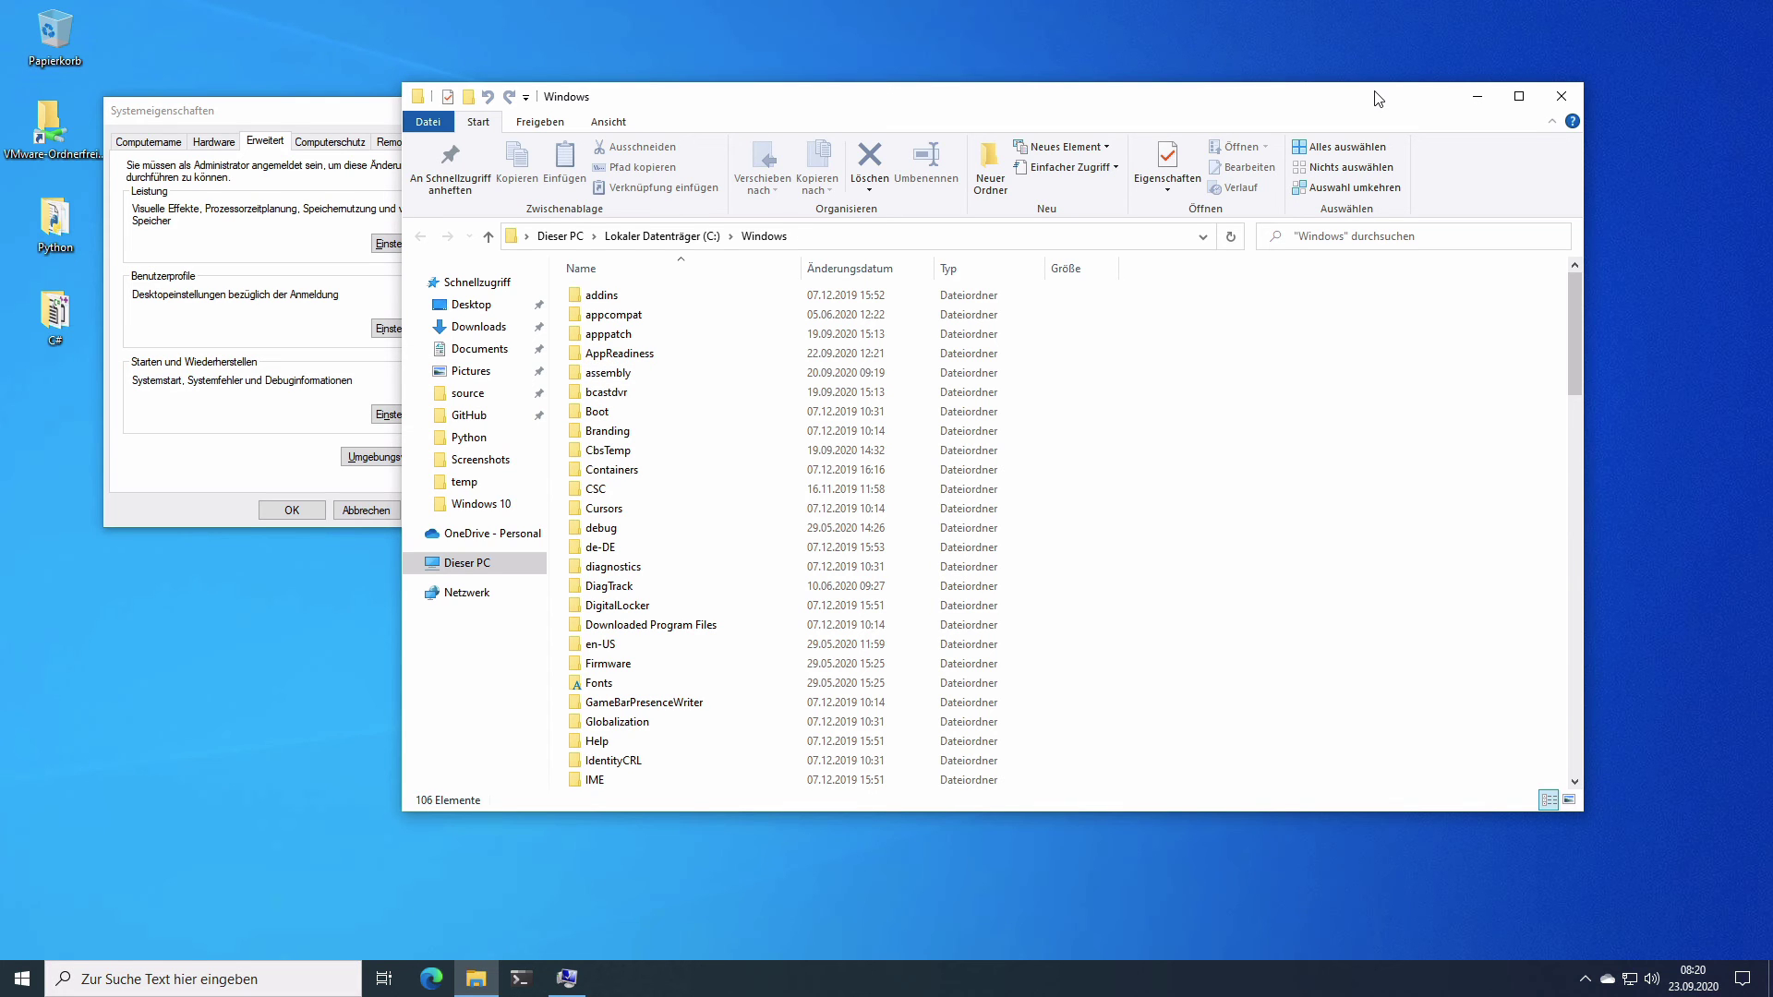
Close the Windows folder, and dismiss the environment variables and system properties dialogs without changes.
{"action": "left_click", "coordinate": [1566, 97]}
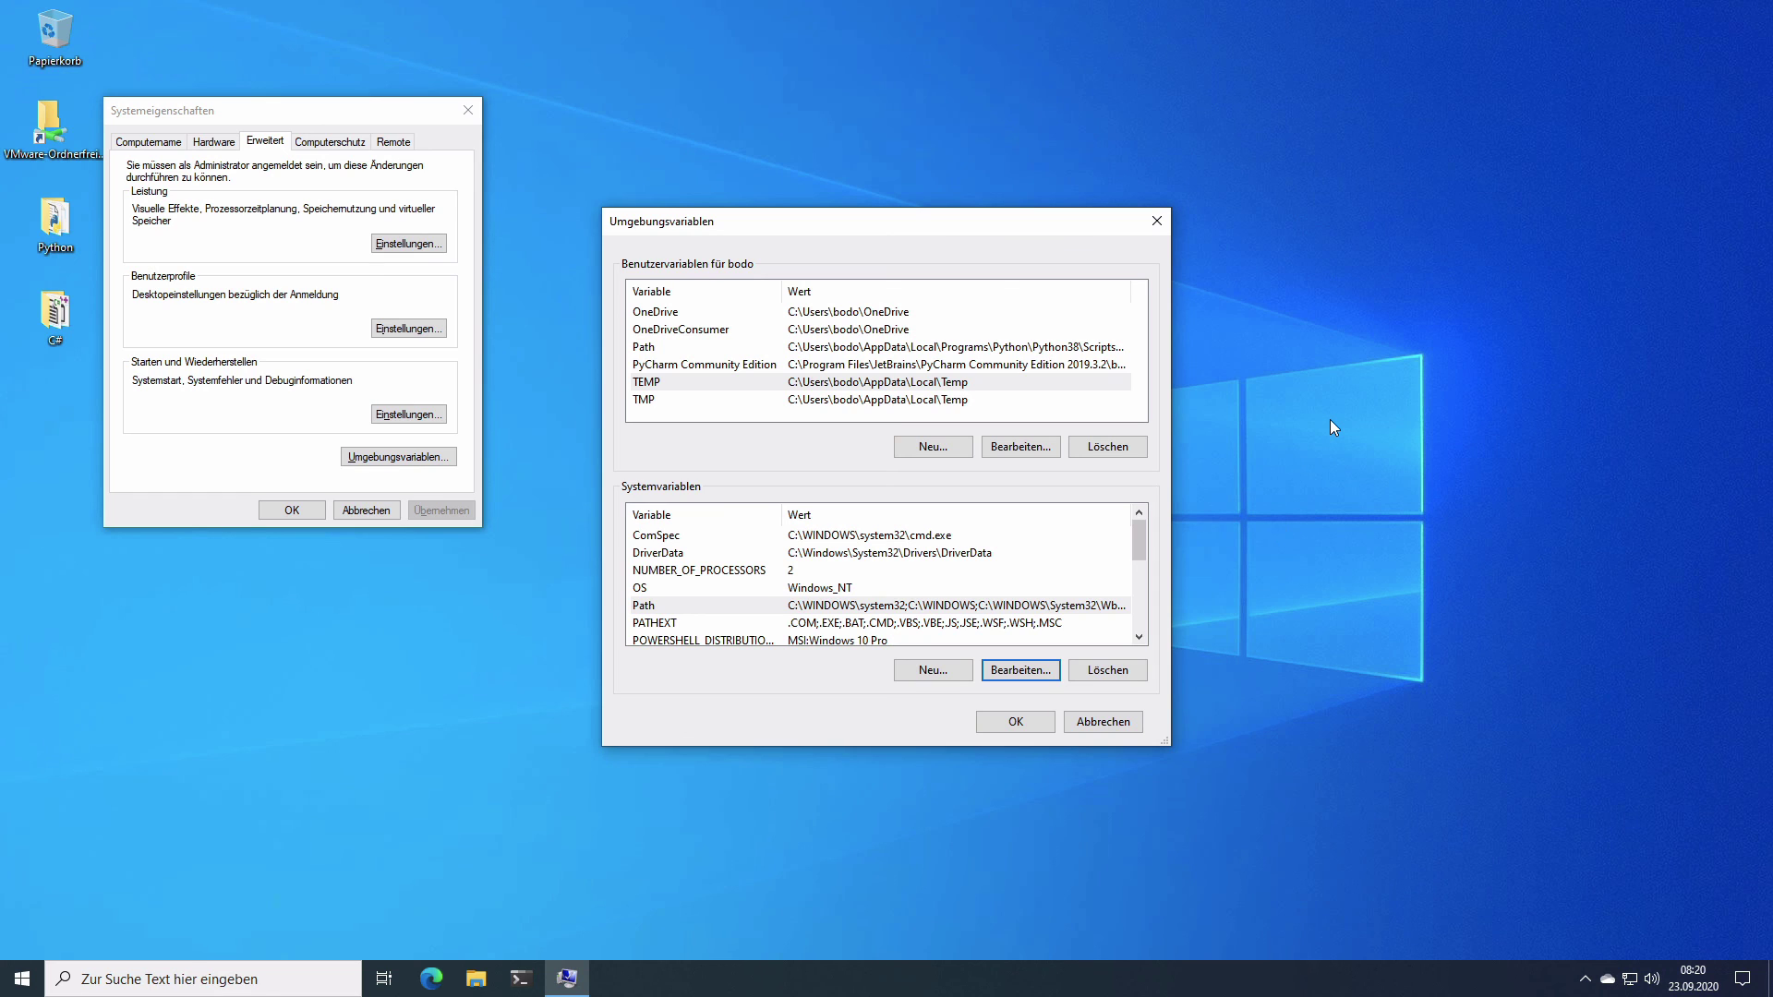
{"action": "left_click", "coordinate": [1156, 218]}
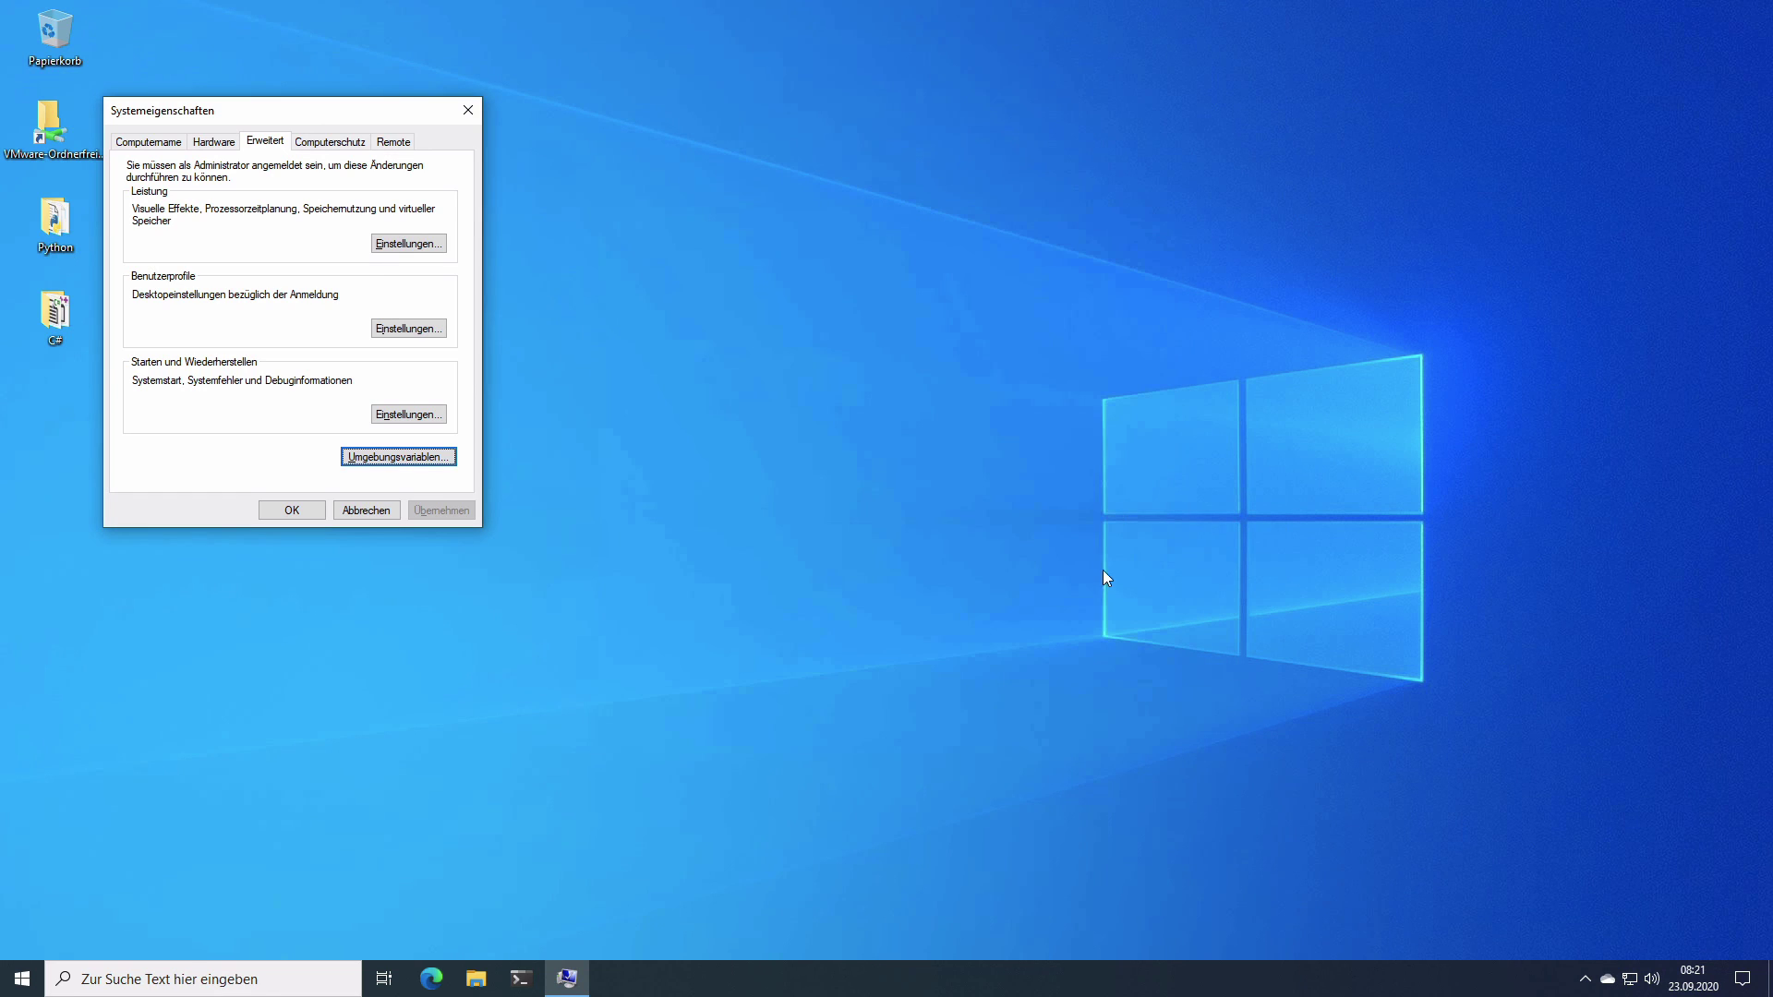
{"action": "left_click", "coordinate": [384, 511]}
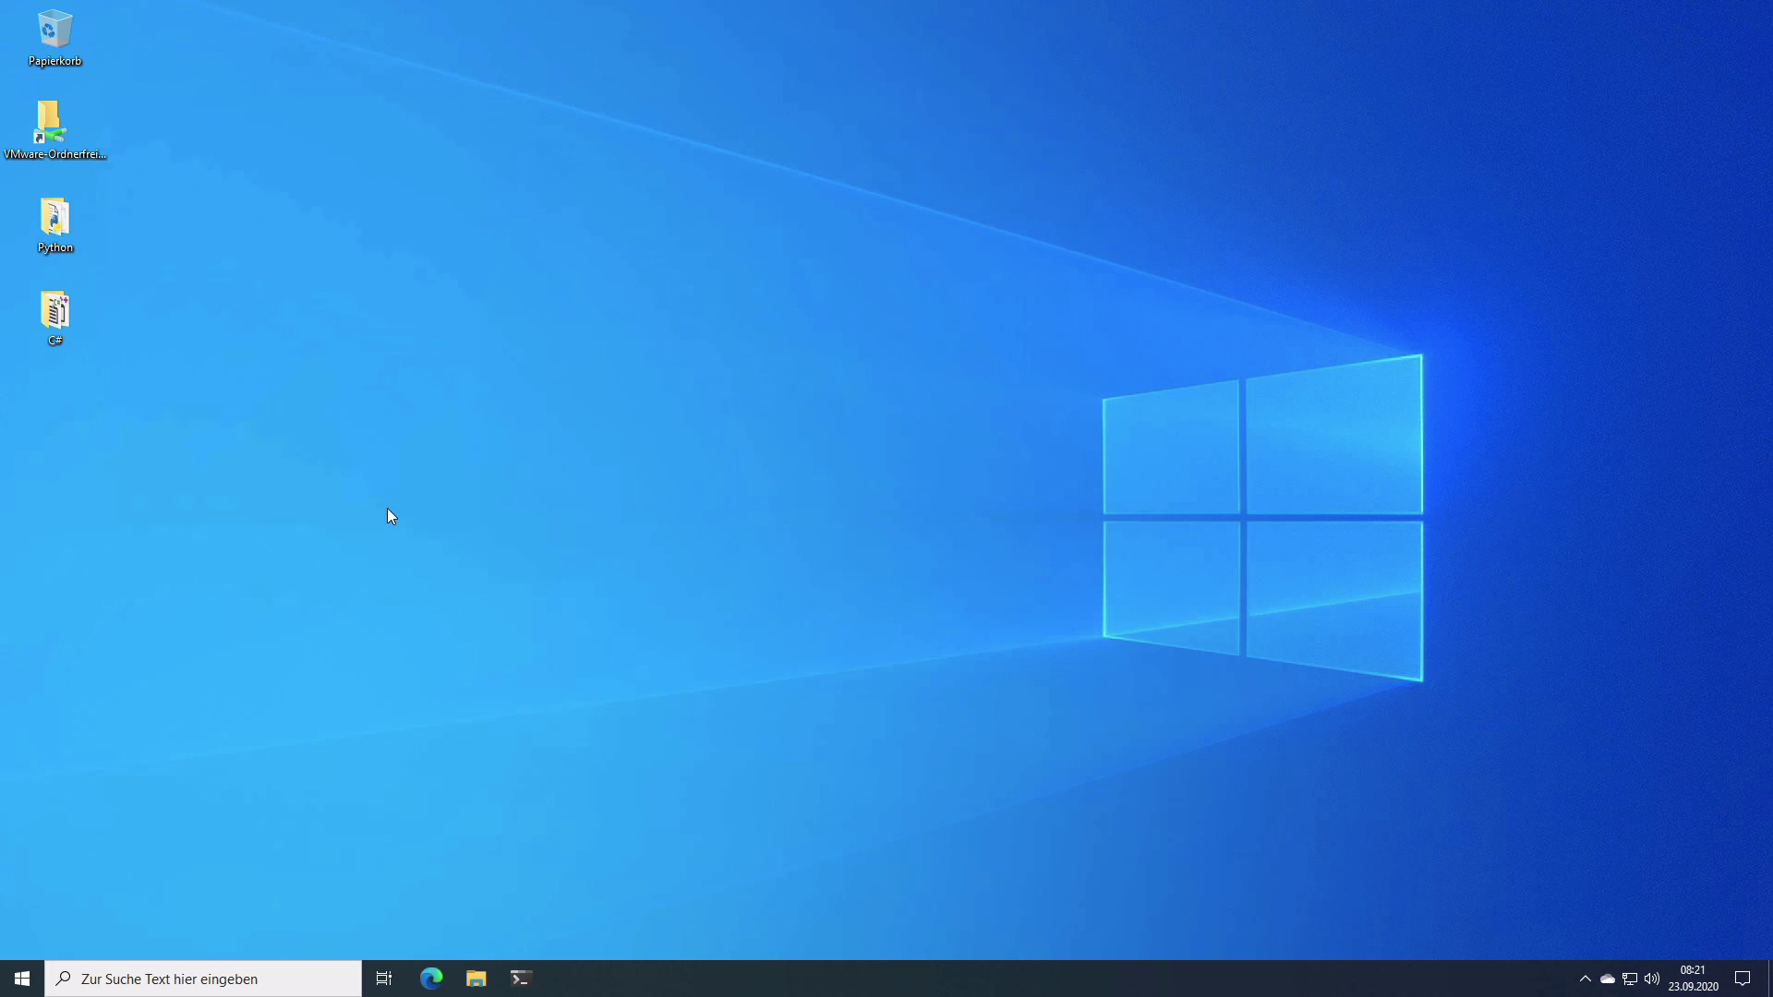